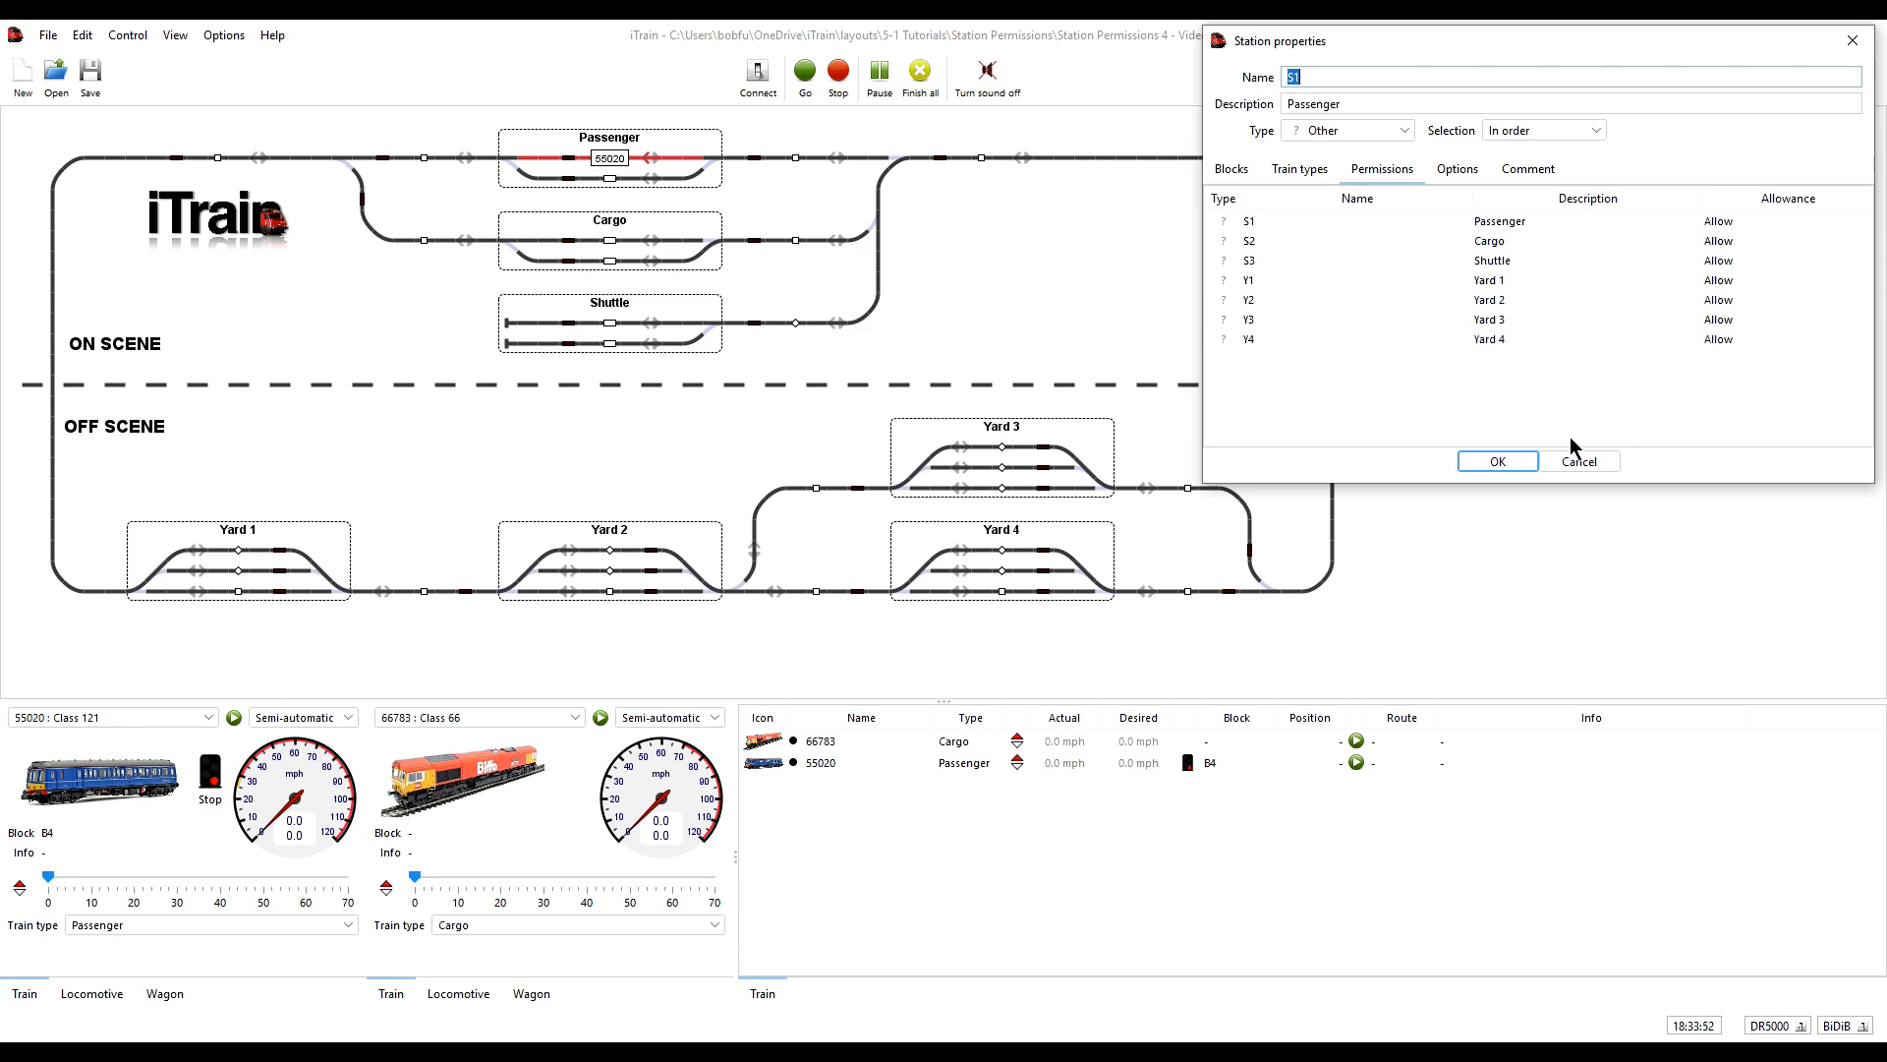
- Close the Passenger station's properties, then review Yard 1's block and train type settings without changing them
{"action": "left_click", "coordinate": [1580, 461]}
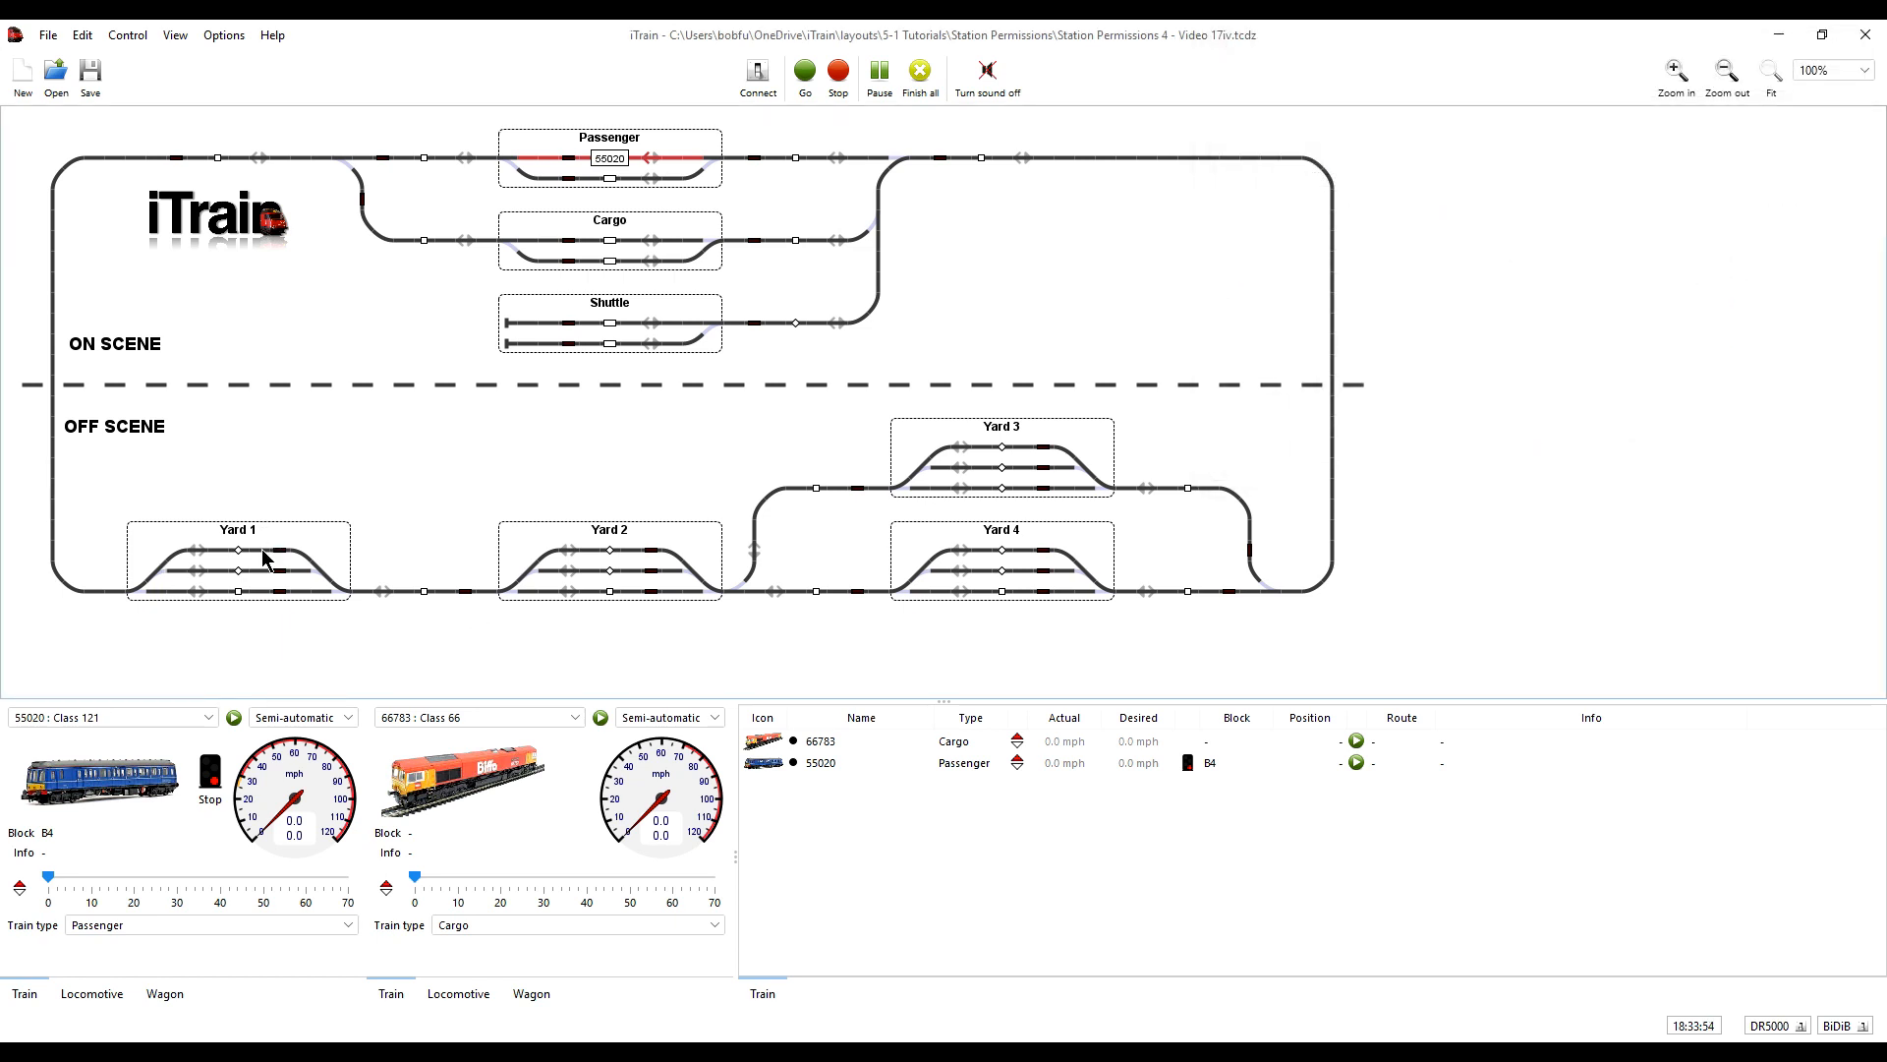
{"action": "right_click", "coordinate": [306, 531]}
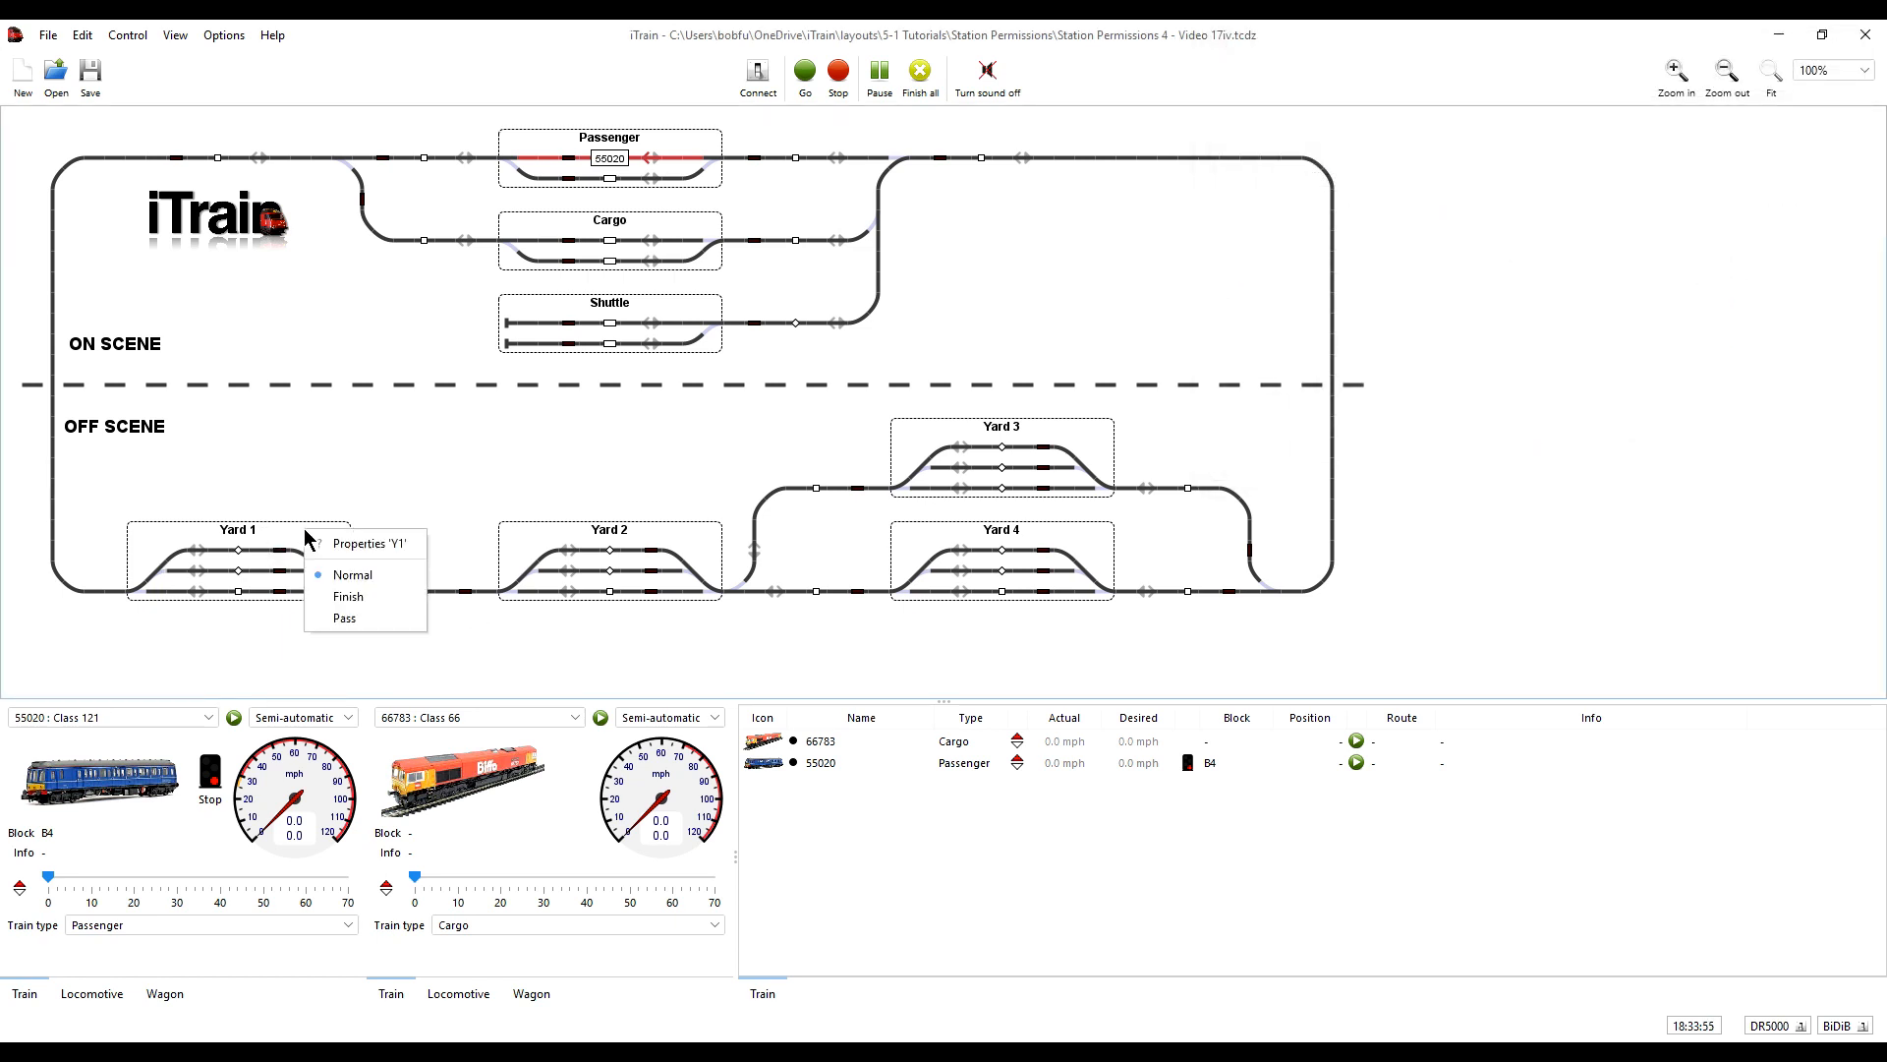
{"action": "left_click", "coordinate": [361, 546]}
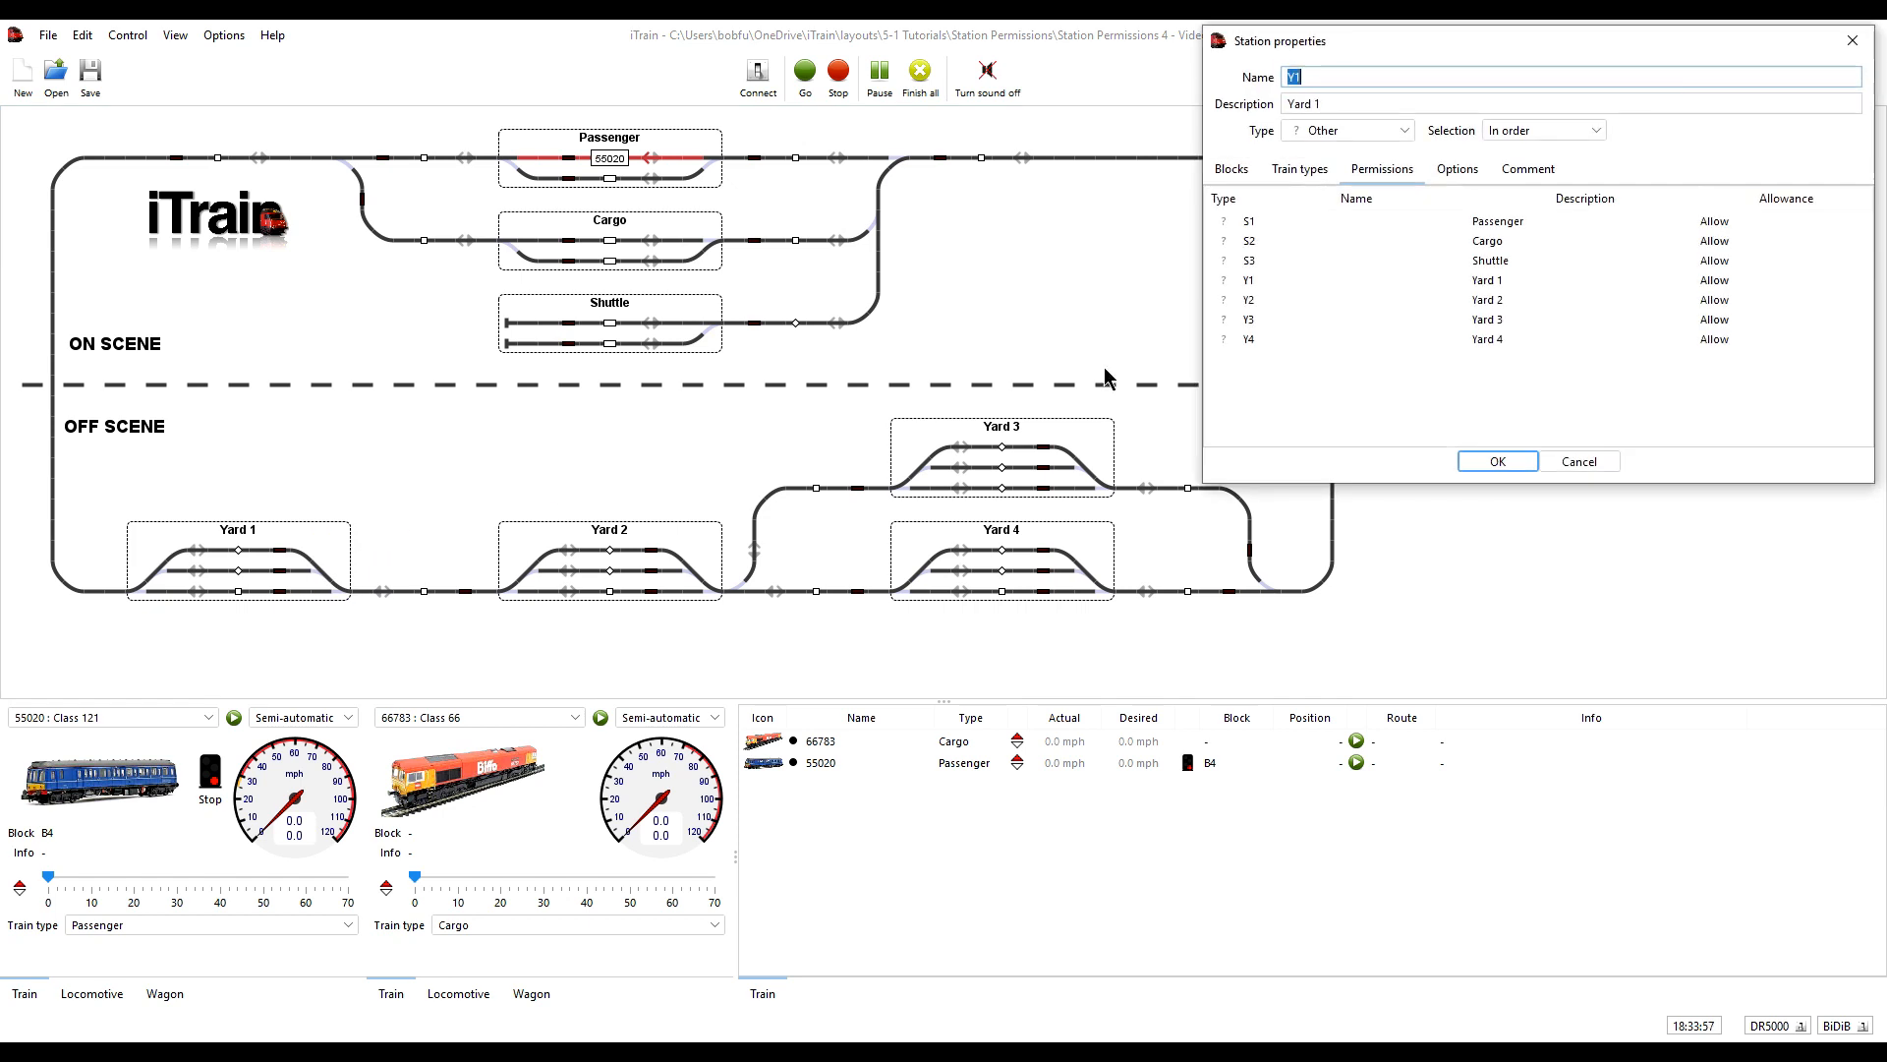
{"action": "left_click", "coordinate": [1231, 171]}
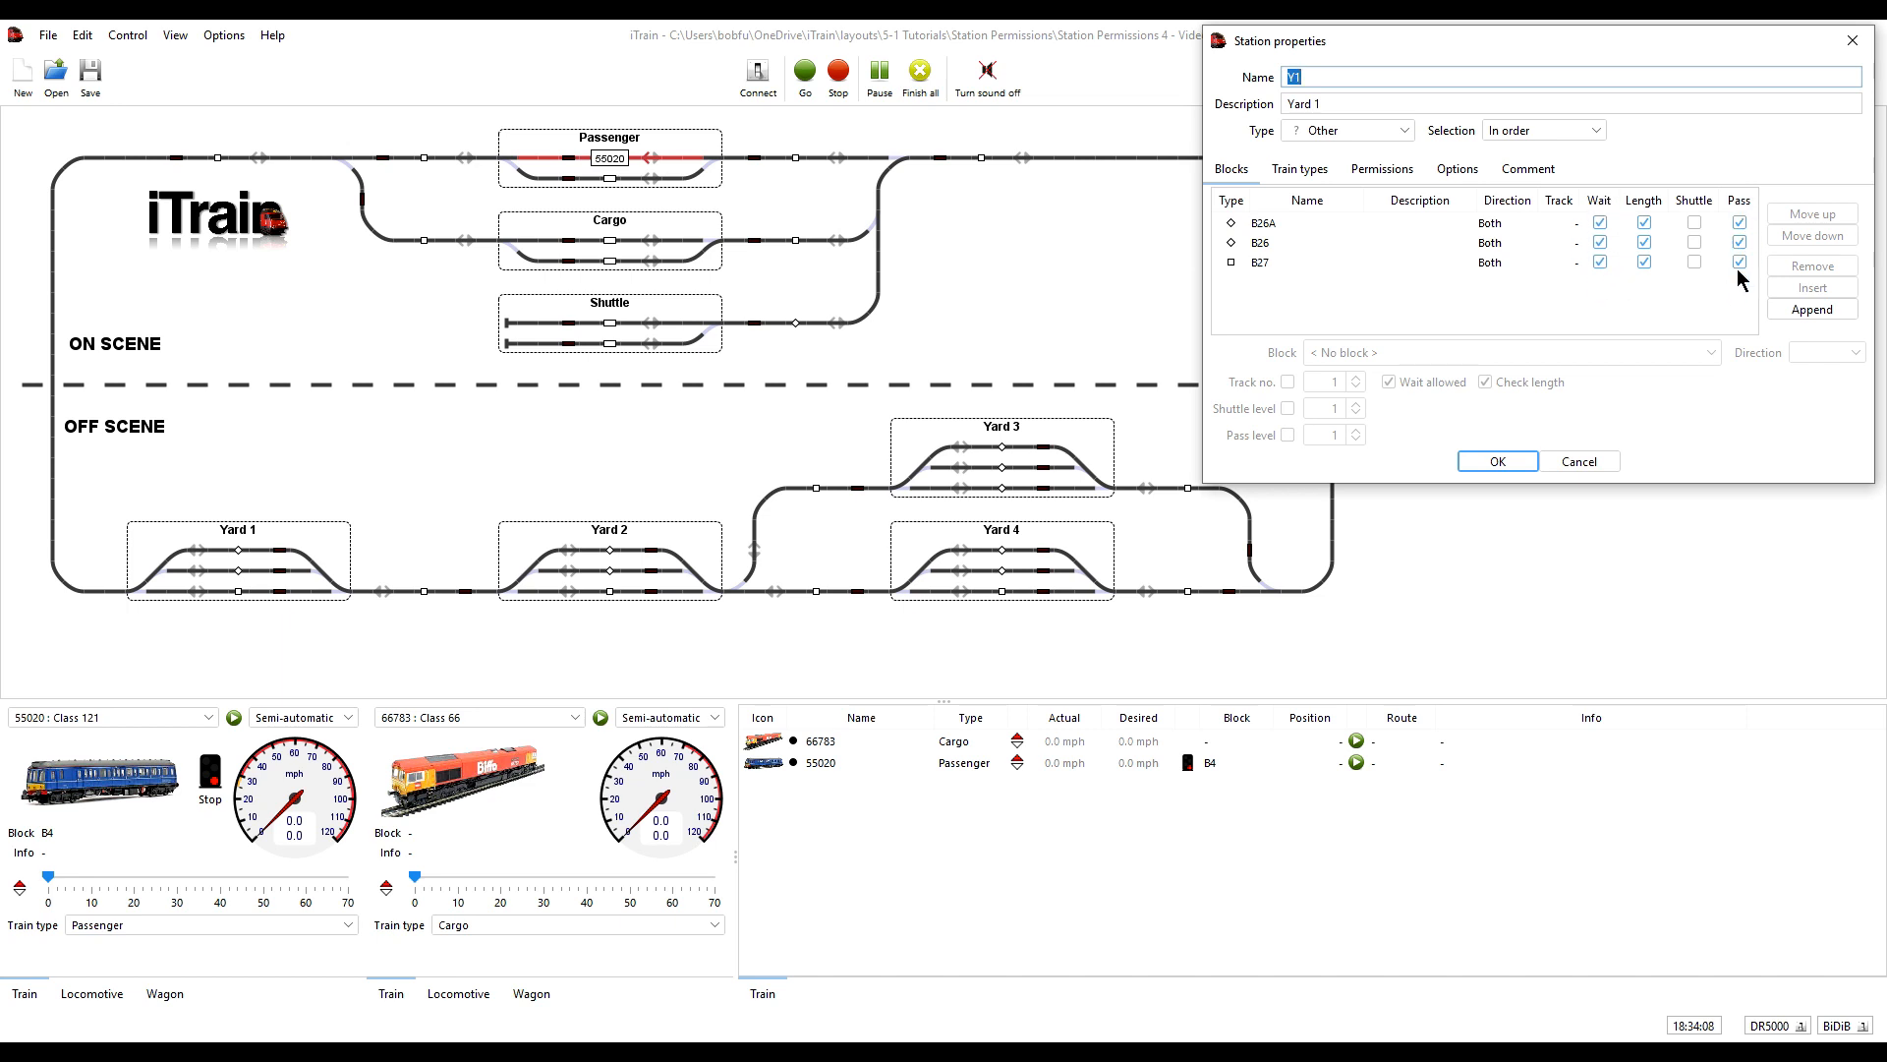
{"action": "left_click", "coordinate": [1312, 169]}
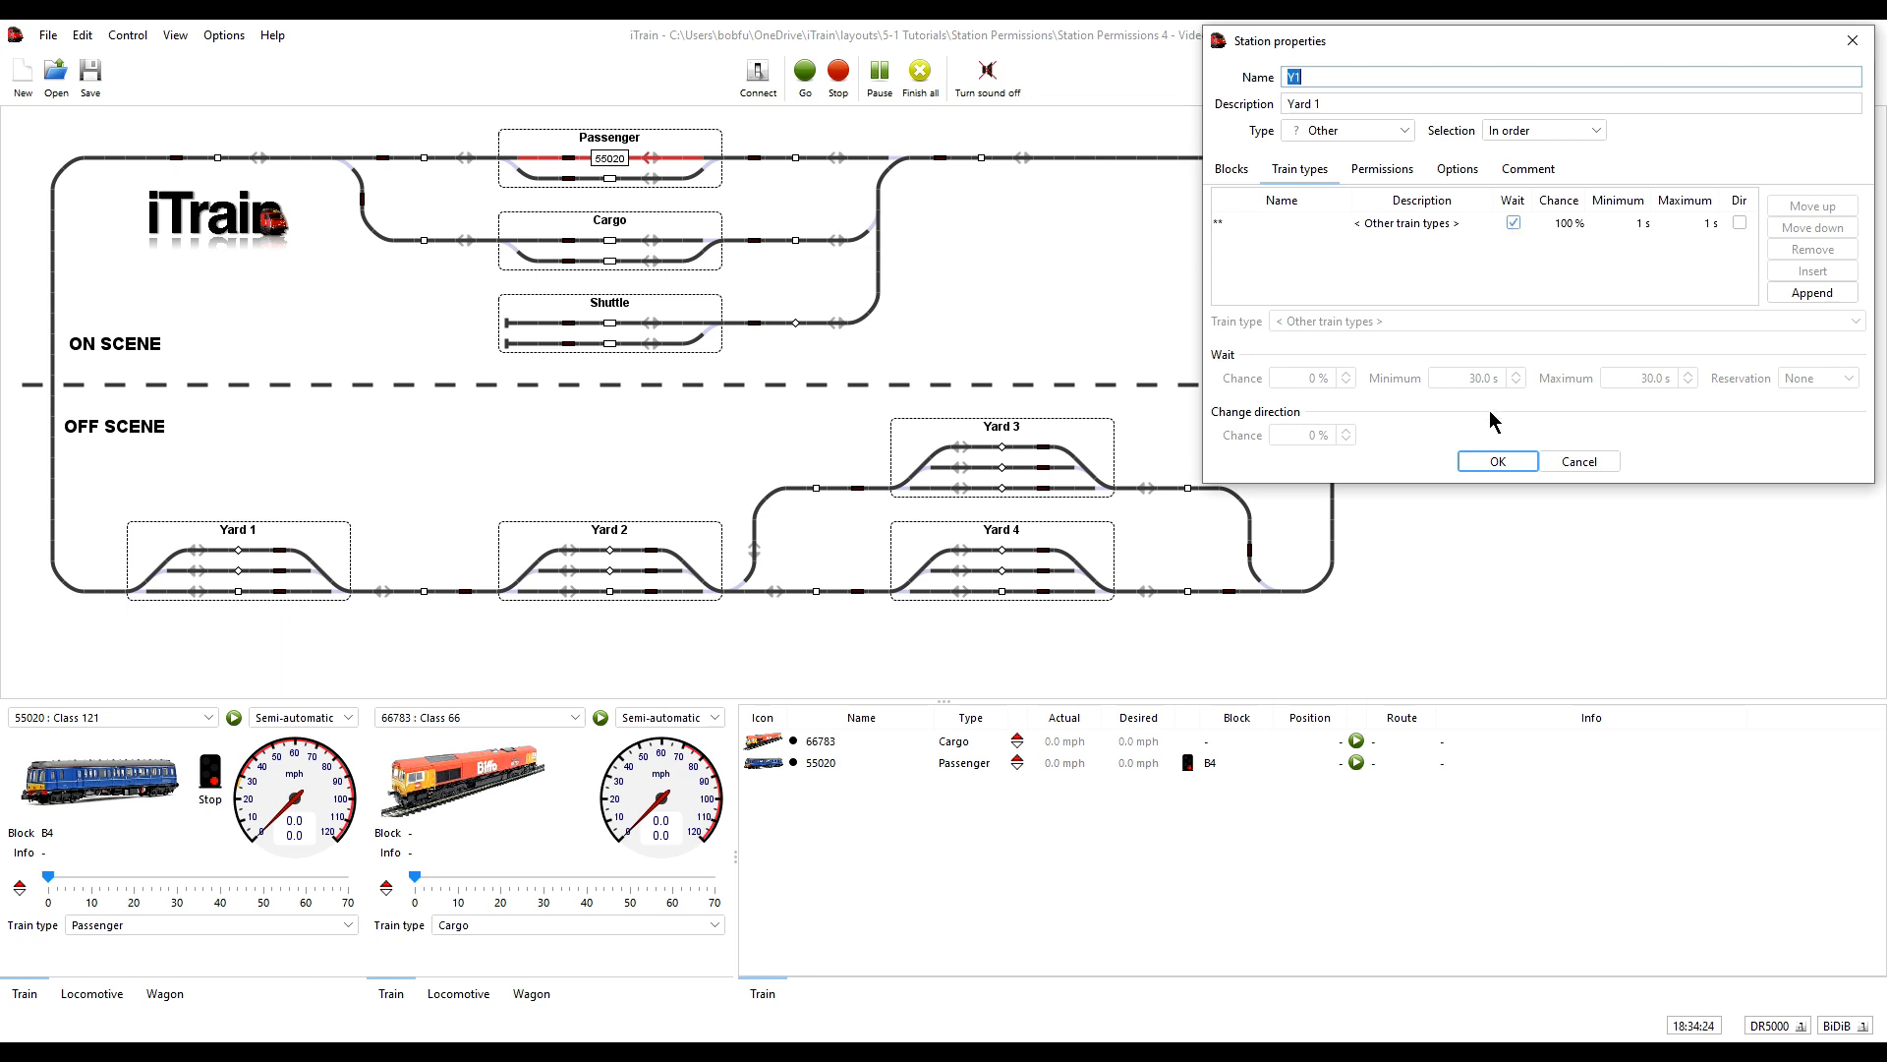
{"action": "left_click", "coordinate": [1580, 462]}
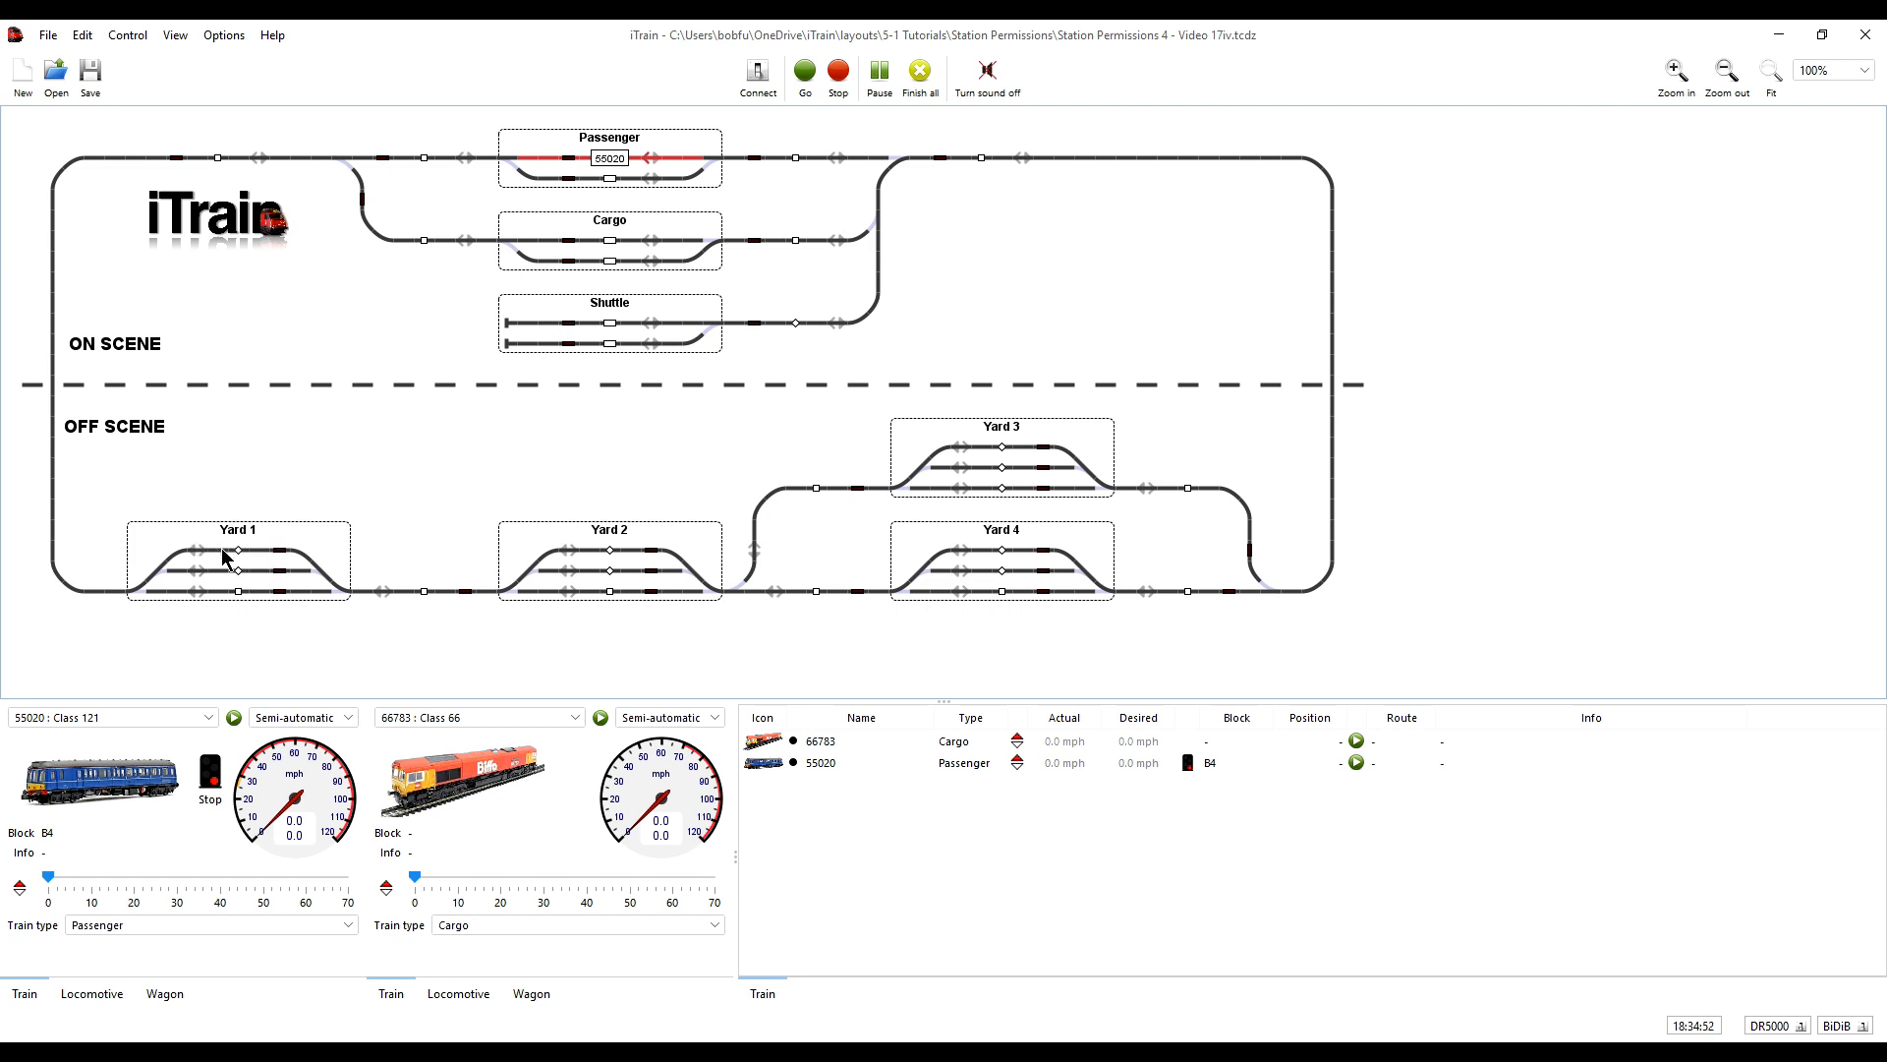
- Recheck Yard 1's station properties and start train 55020 running automatically from the Passenger station
{"action": "right_click", "coordinate": [273, 536]}
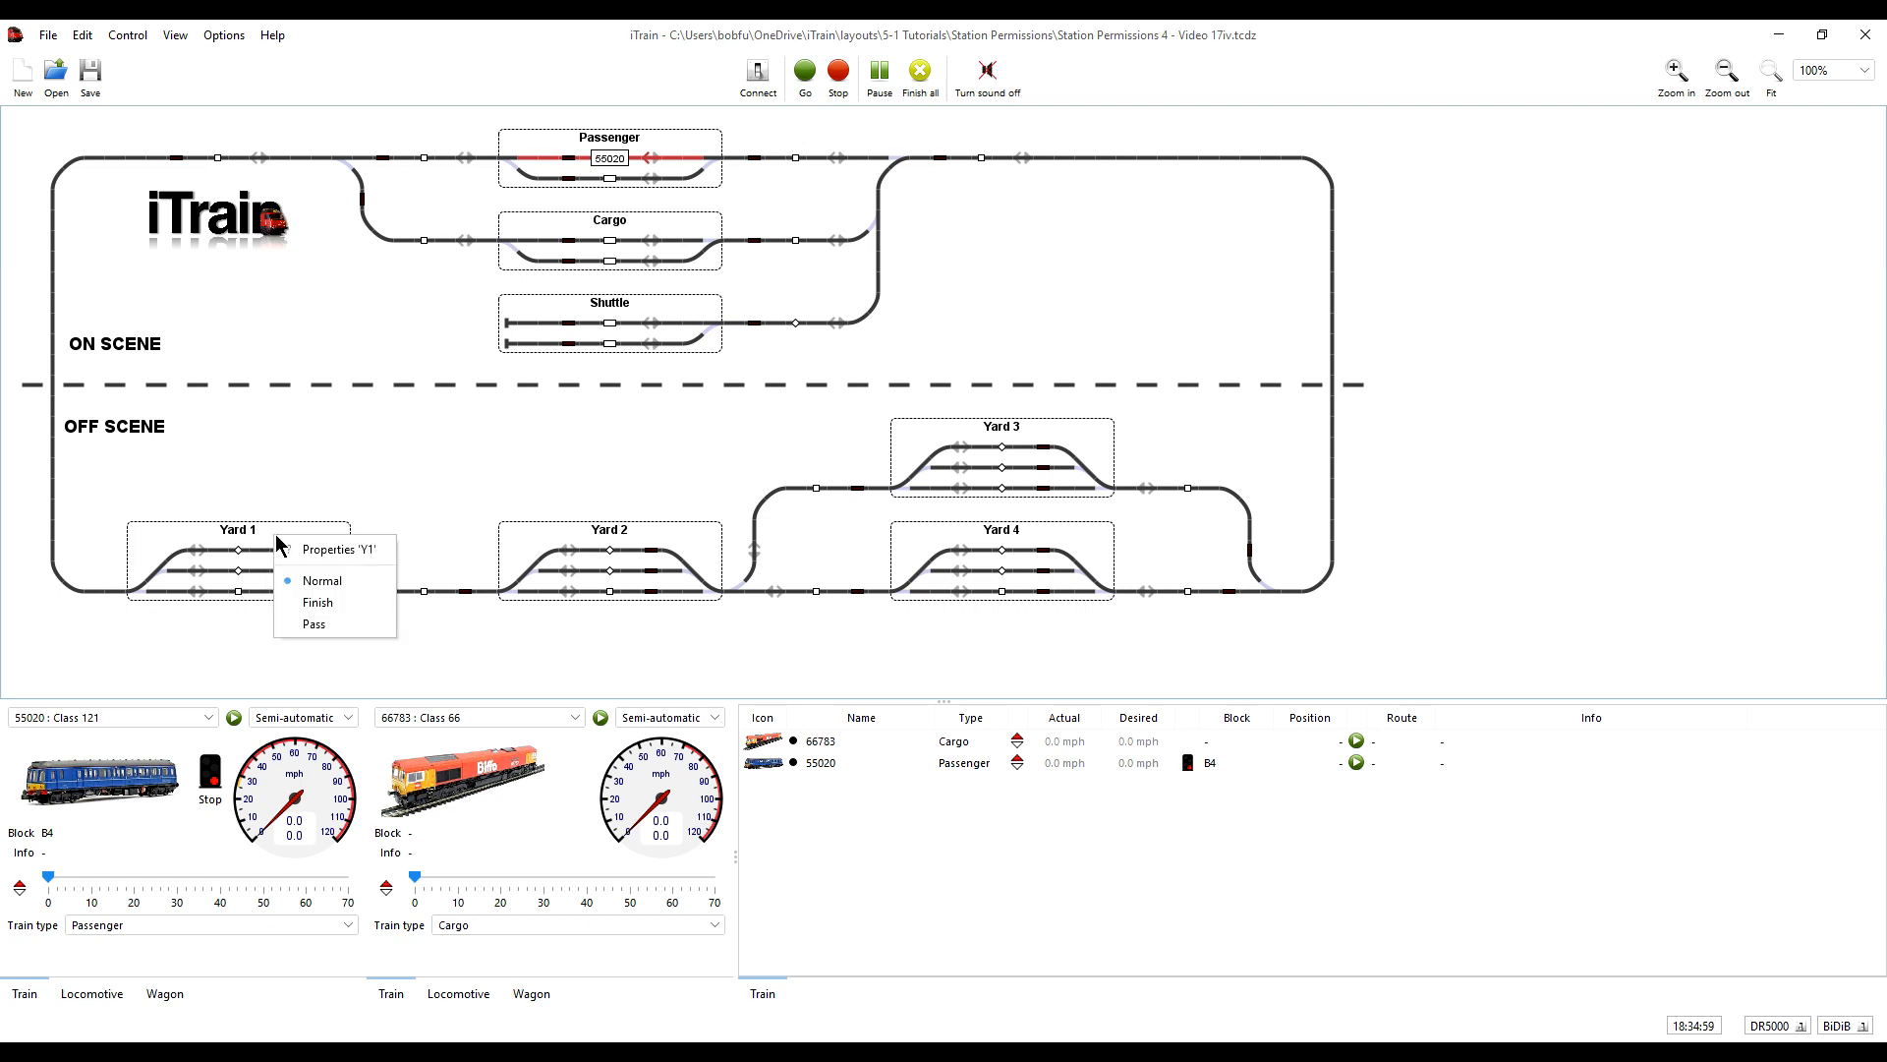
{"action": "left_click", "coordinate": [343, 550]}
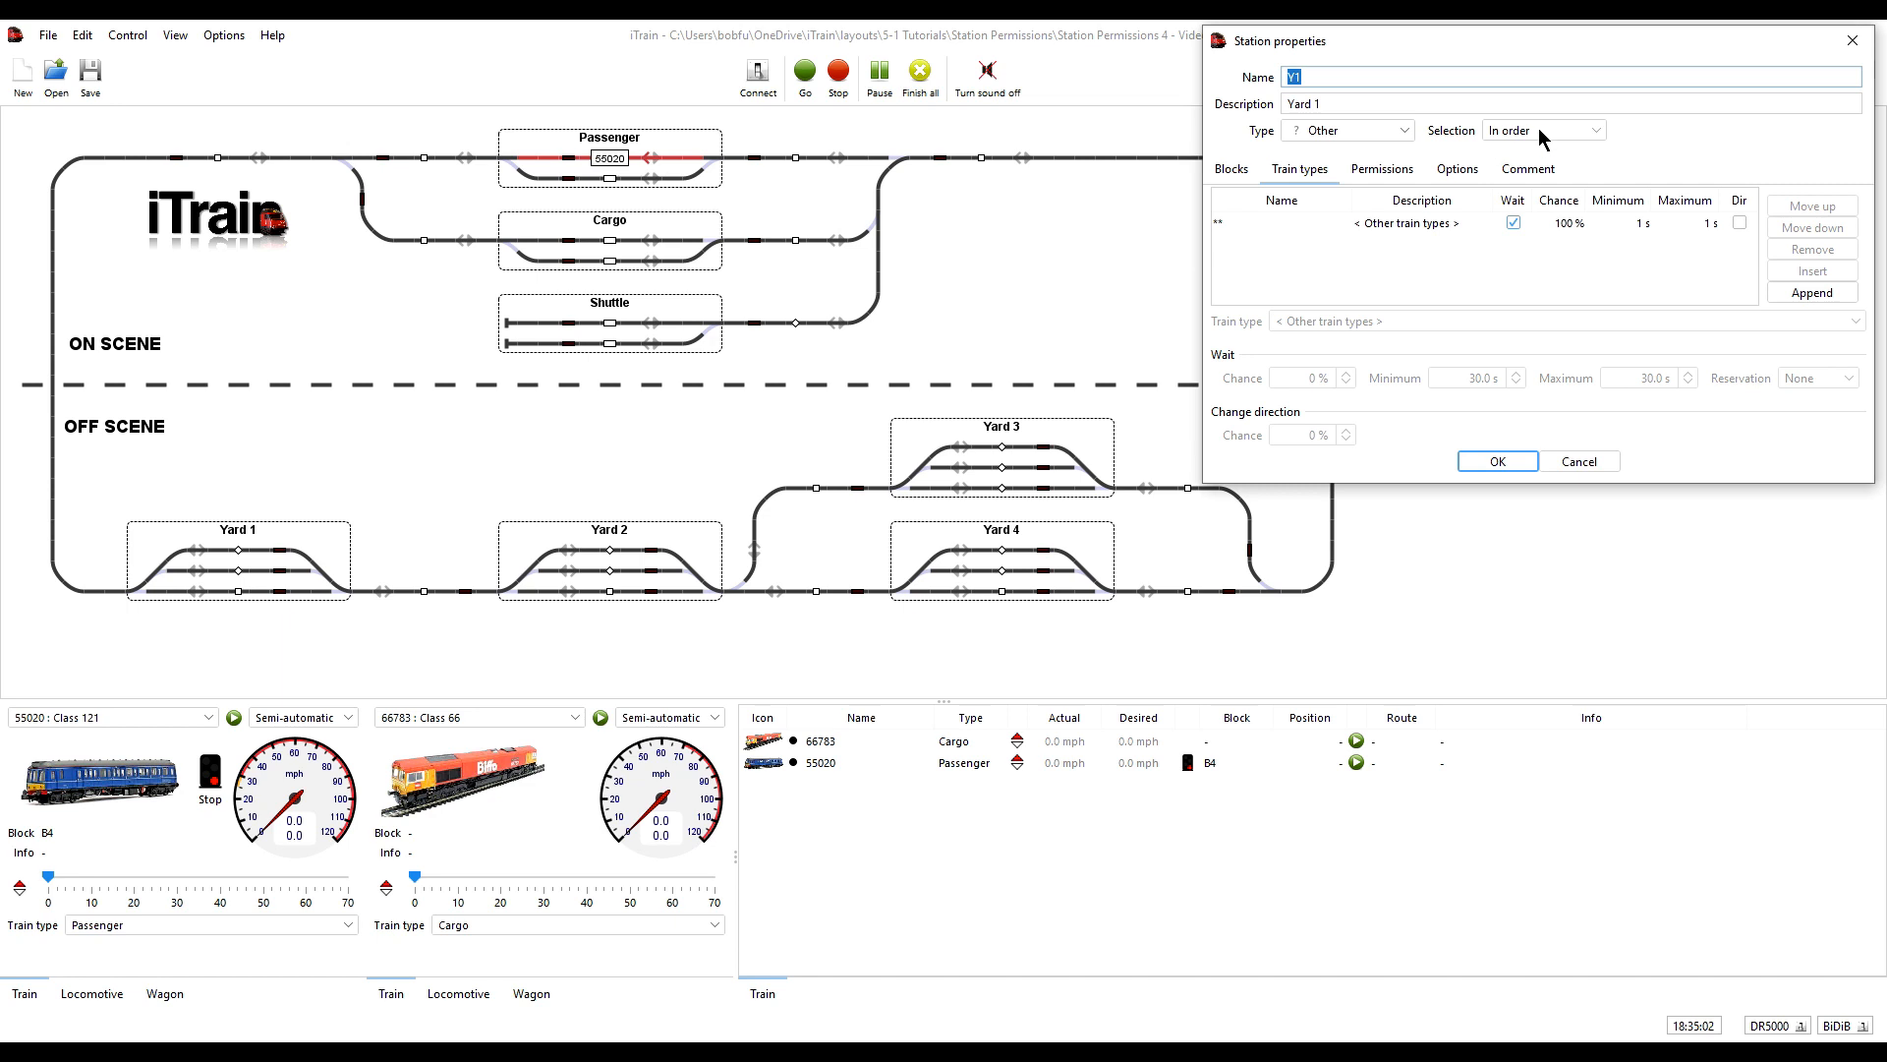
{"action": "left_click", "coordinate": [1563, 464]}
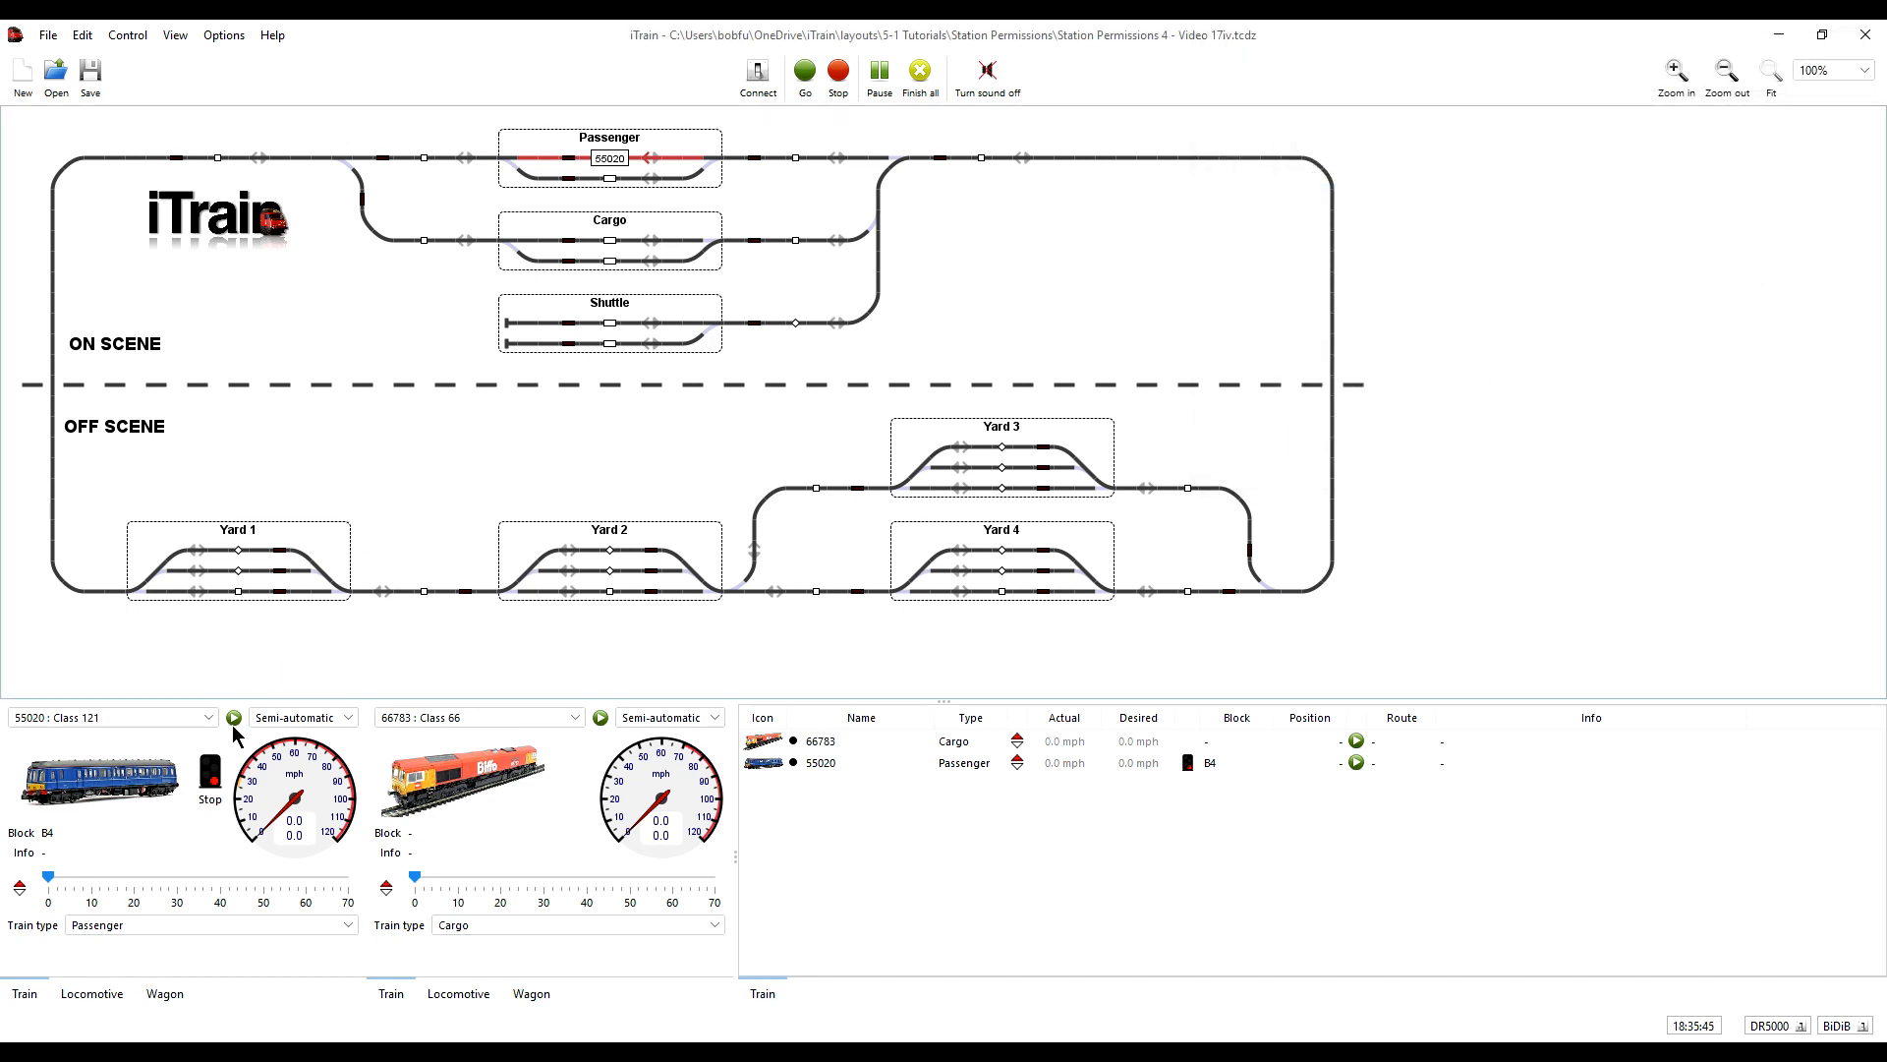
{"action": "left_click", "coordinate": [234, 719]}
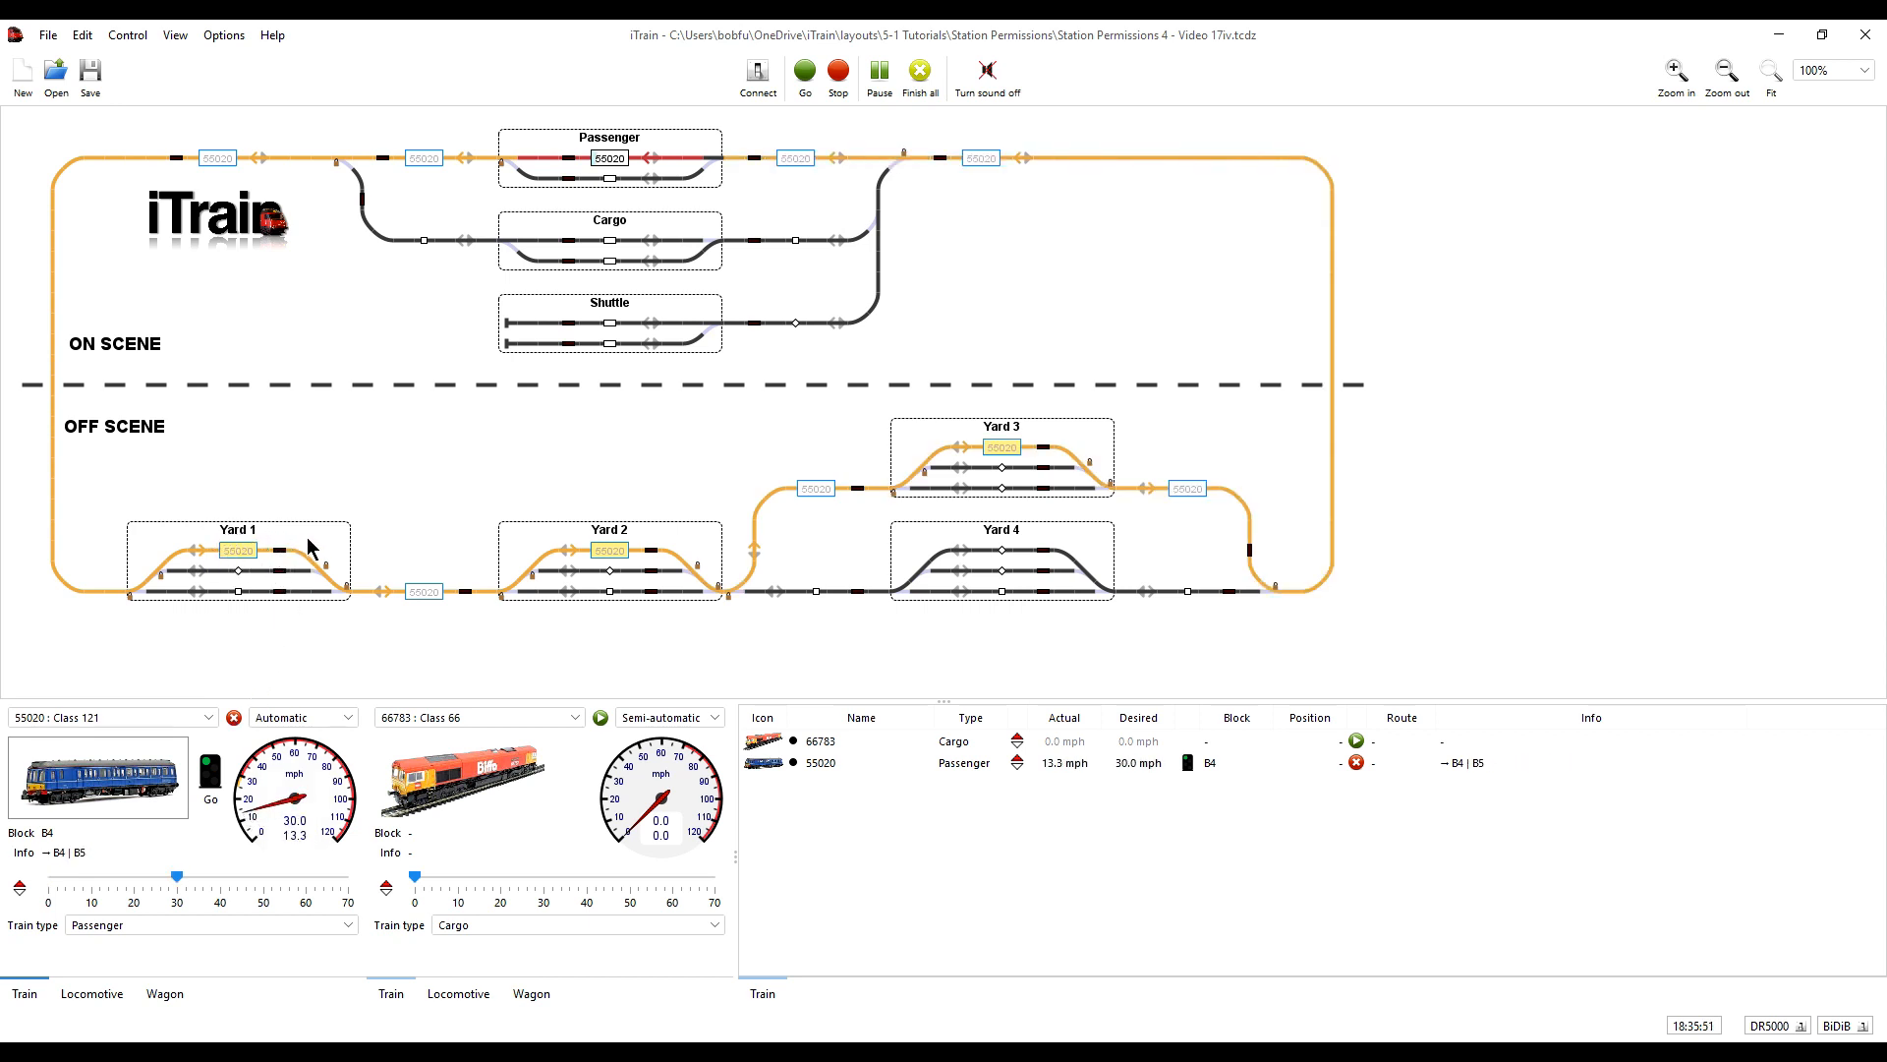
- In Yard 1's station permissions, set Yard 2 and Yard 4 to Pass and Yard 3 to Forbid, and save
{"action": "right_click", "coordinate": [331, 538]}
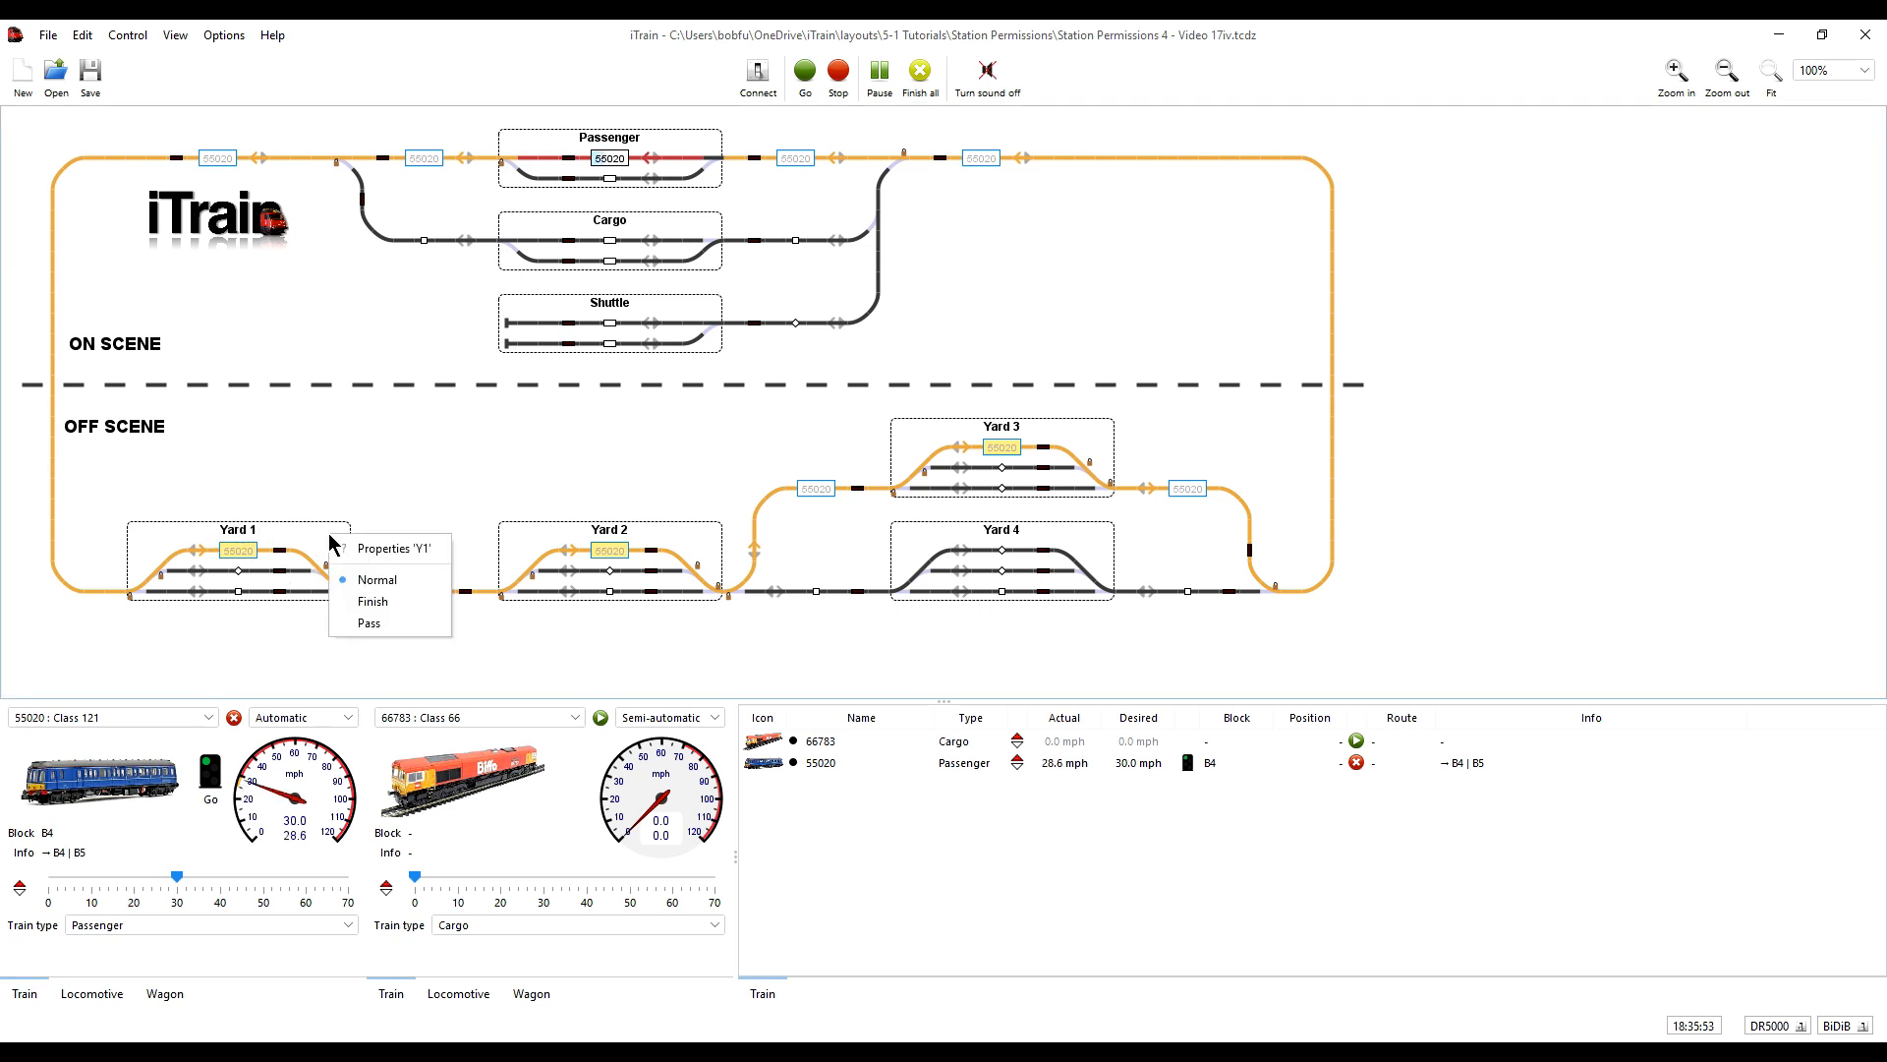
{"action": "left_click", "coordinate": [385, 549]}
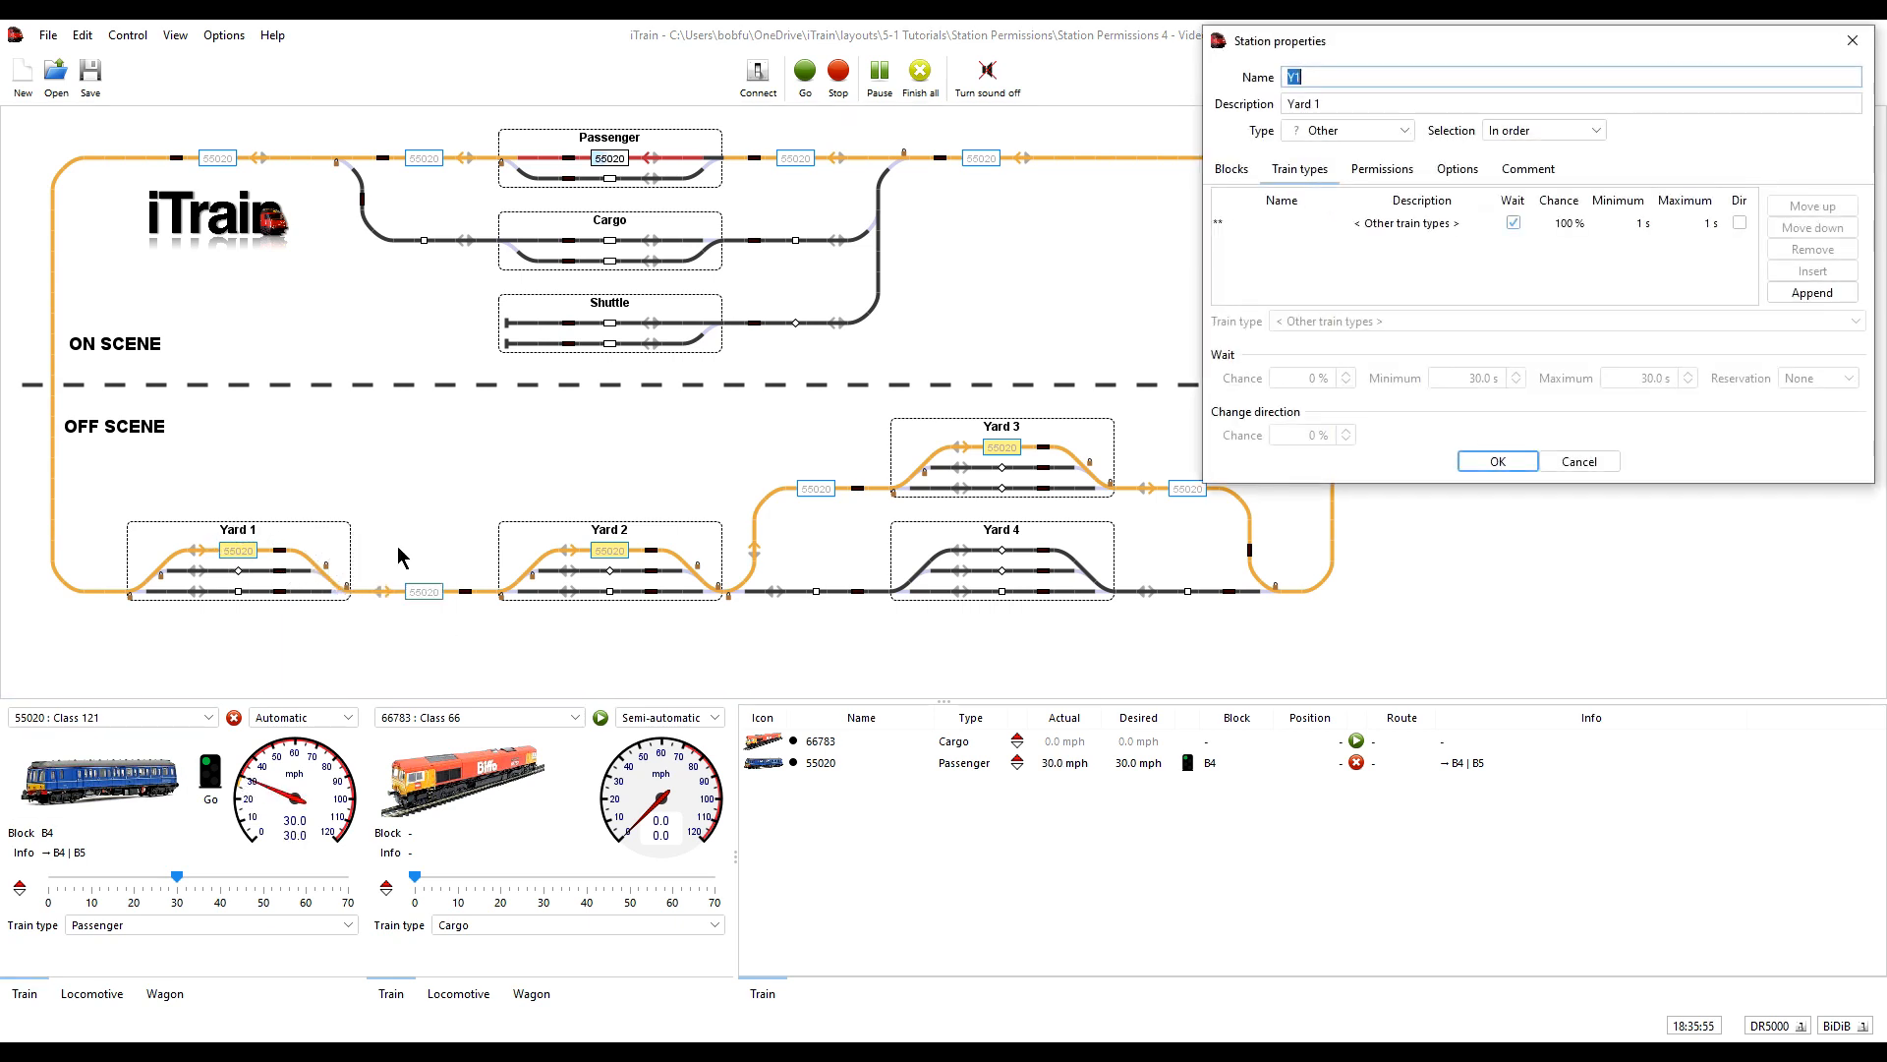
{"action": "left_click", "coordinate": [1418, 171]}
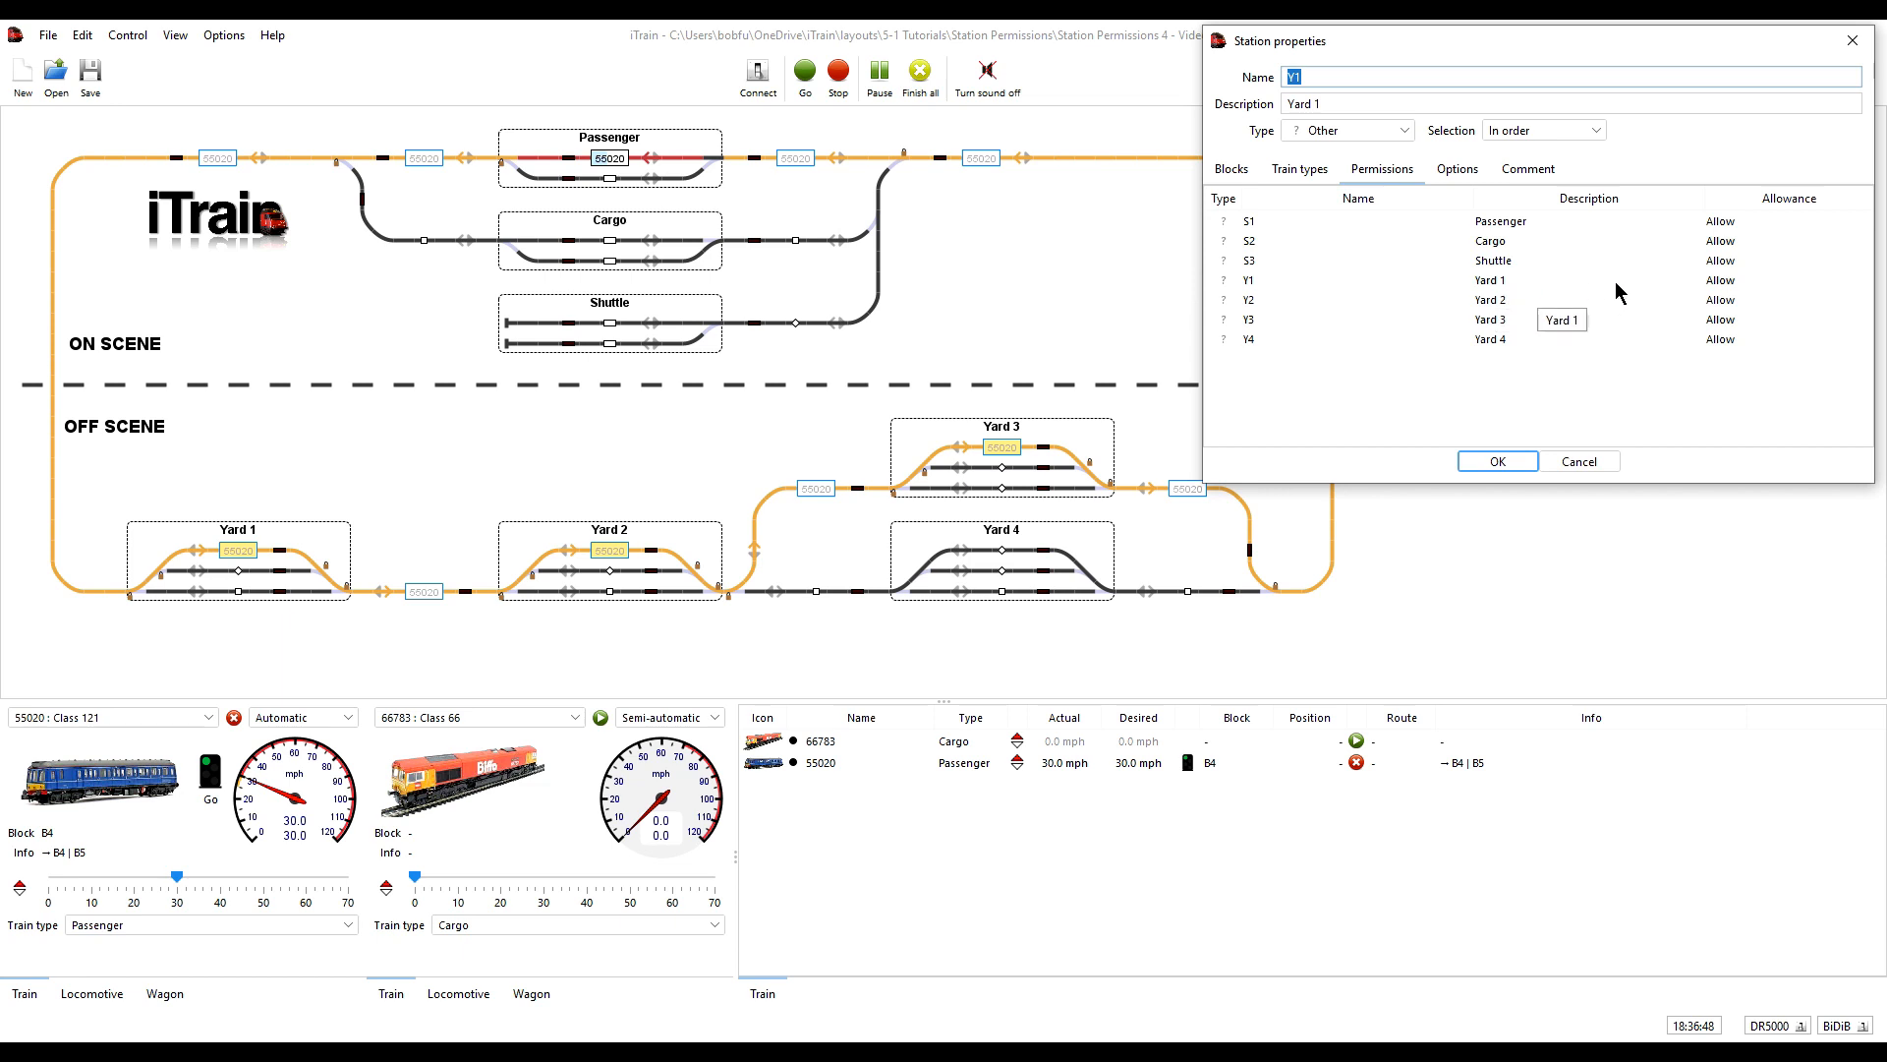
{"action": "left_click", "coordinate": [1728, 299]}
{"action": "left_click", "coordinate": [1728, 300]}
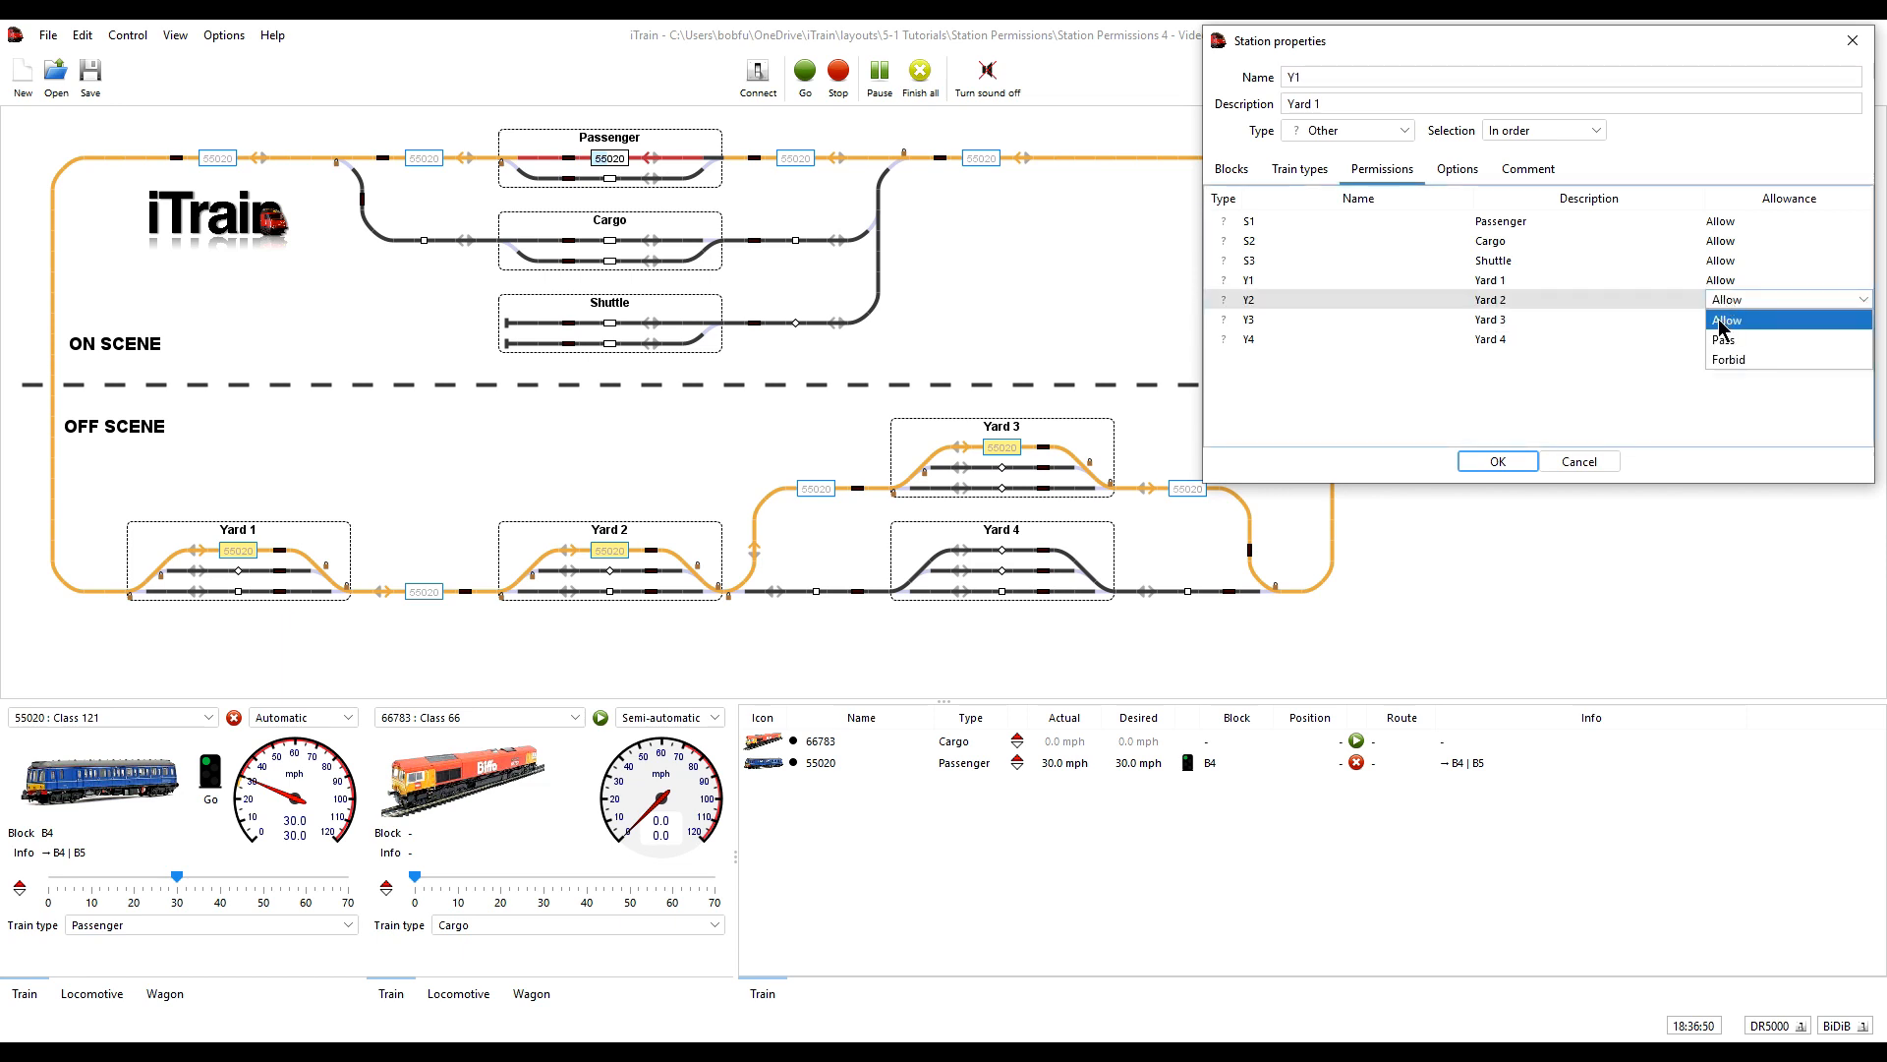
{"action": "left_click", "coordinate": [1725, 341]}
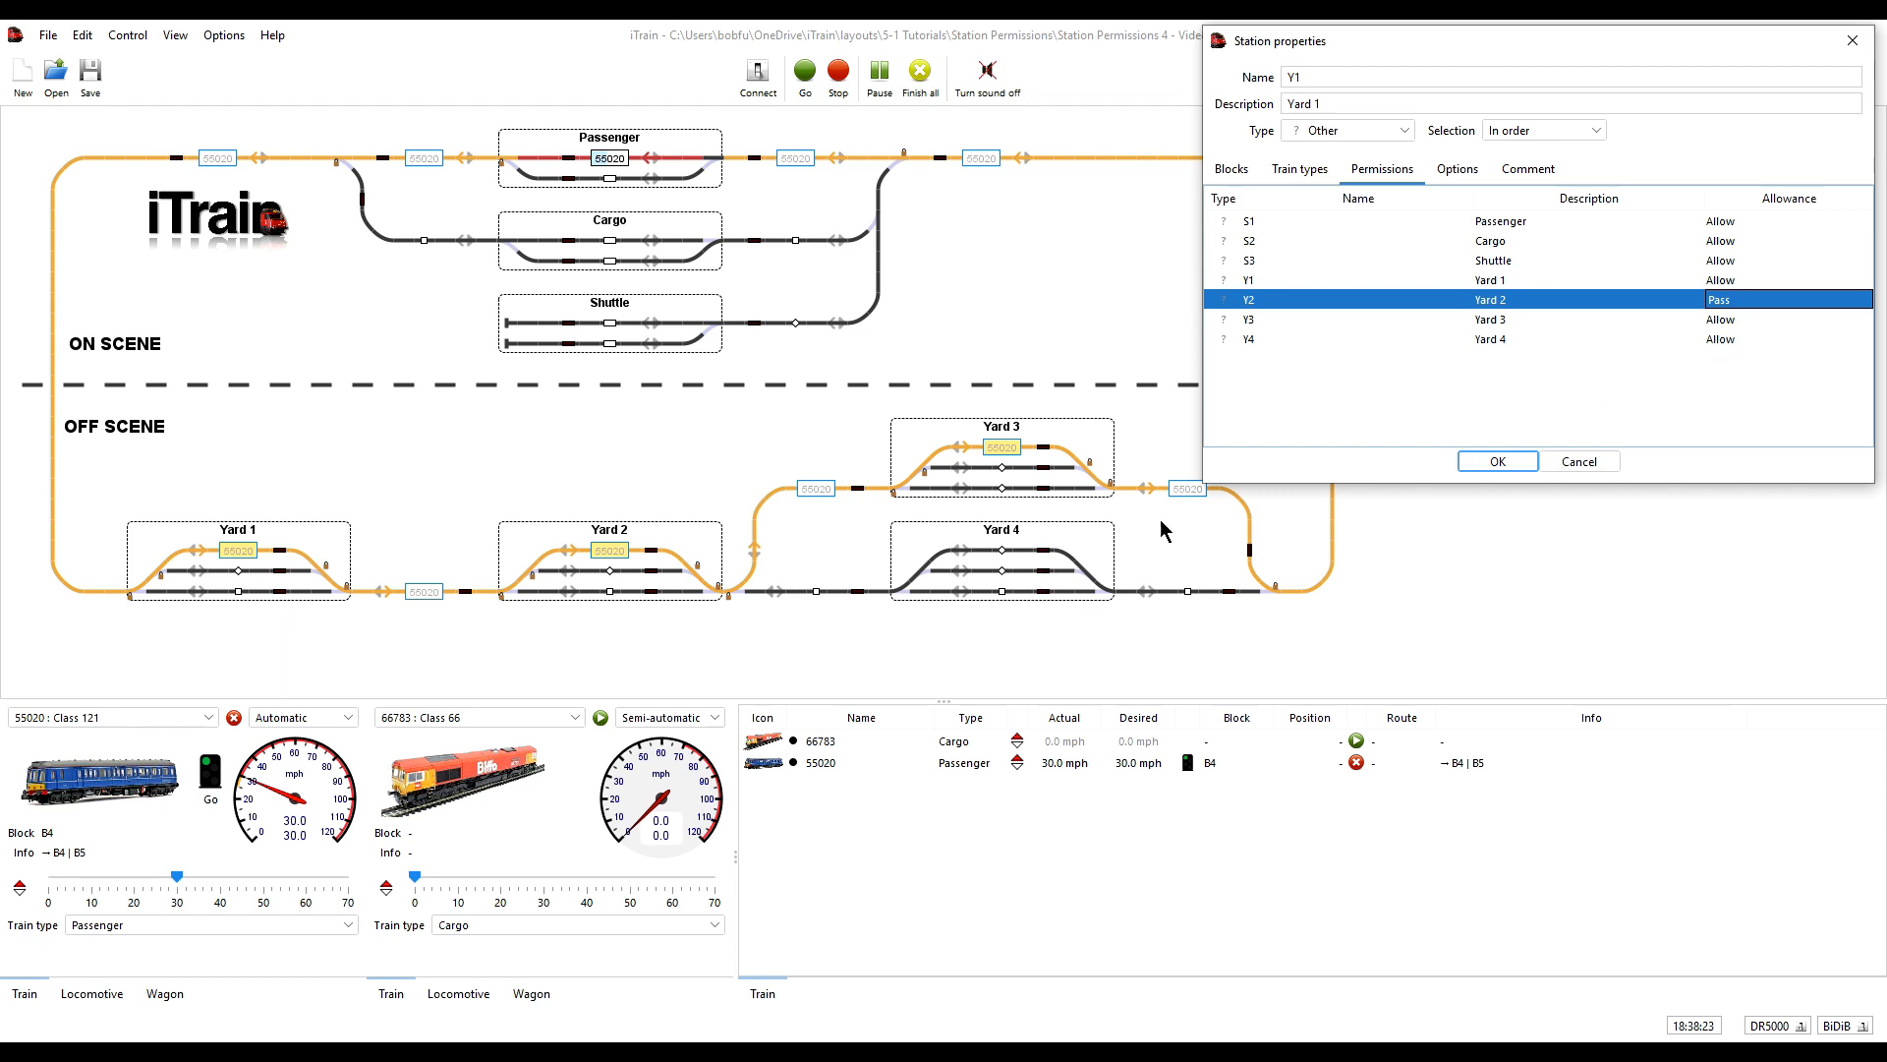
{"action": "left_click", "coordinate": [1722, 341]}
{"action": "left_click", "coordinate": [1730, 381]}
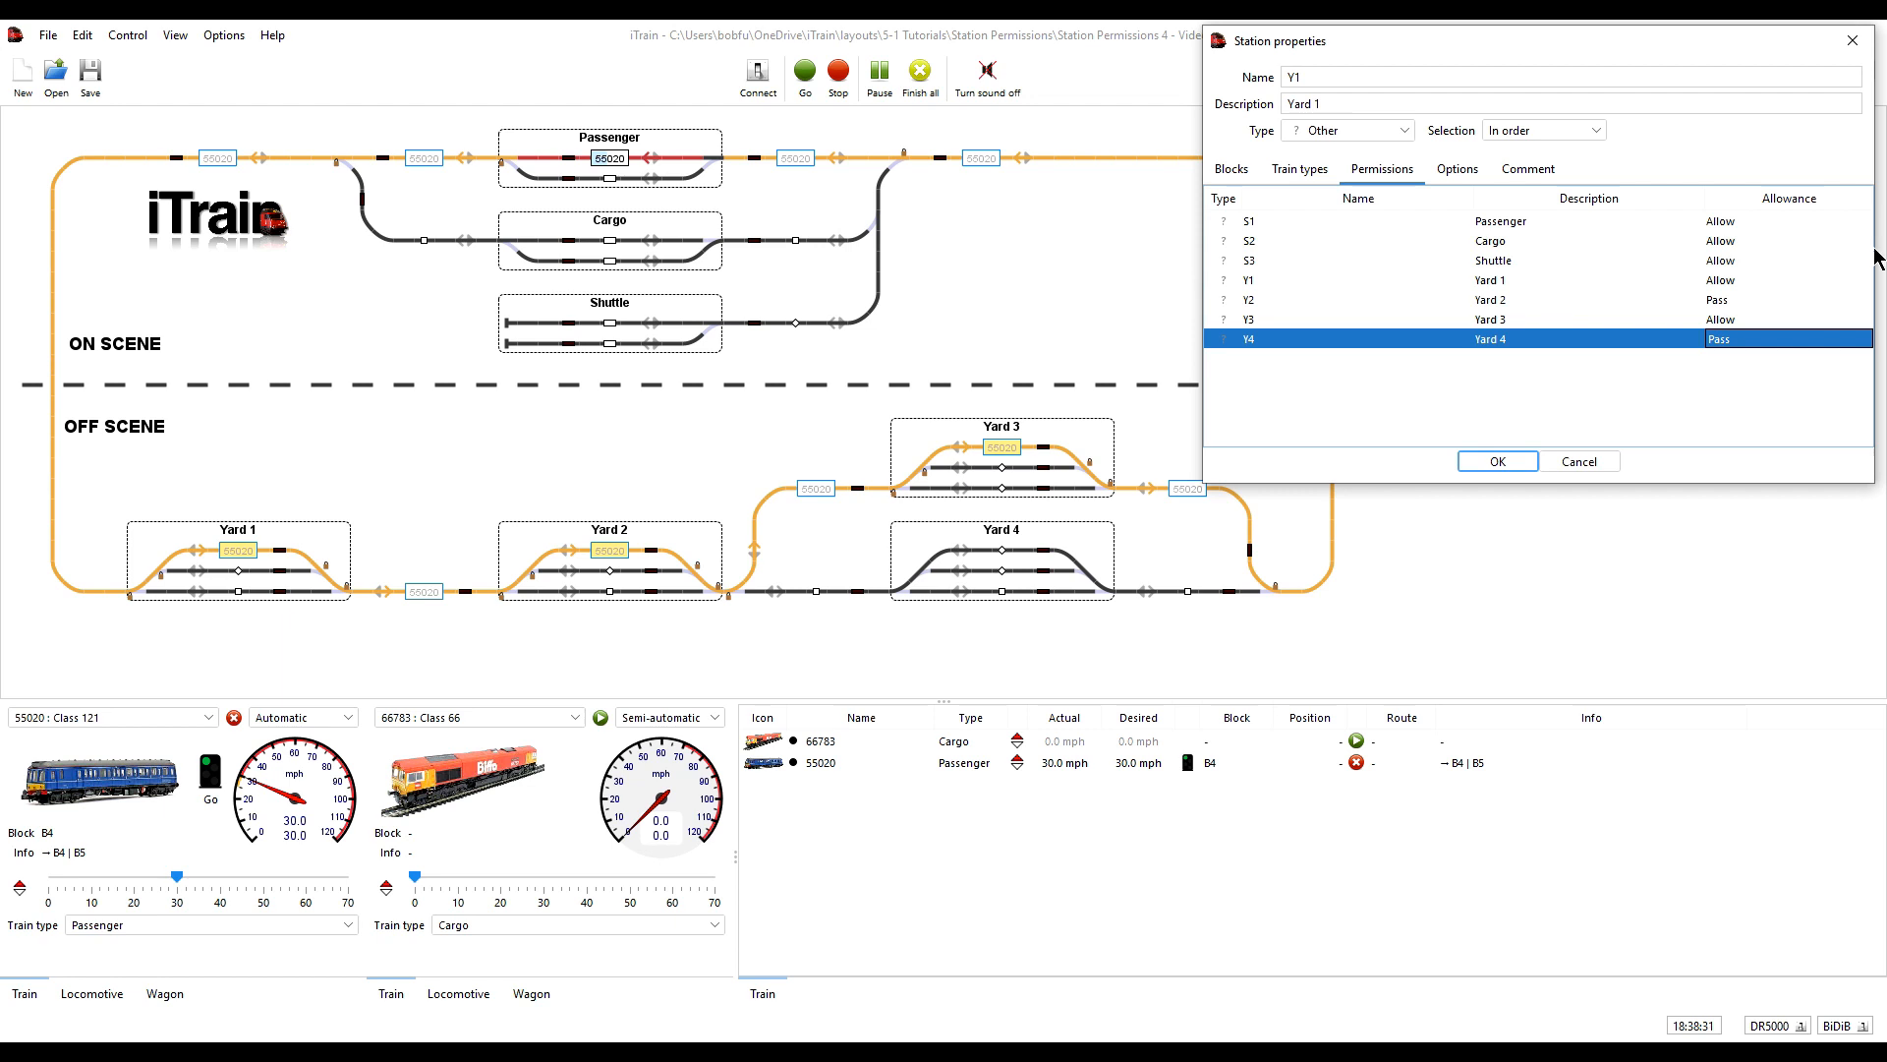
{"action": "left_click", "coordinate": [1728, 319]}
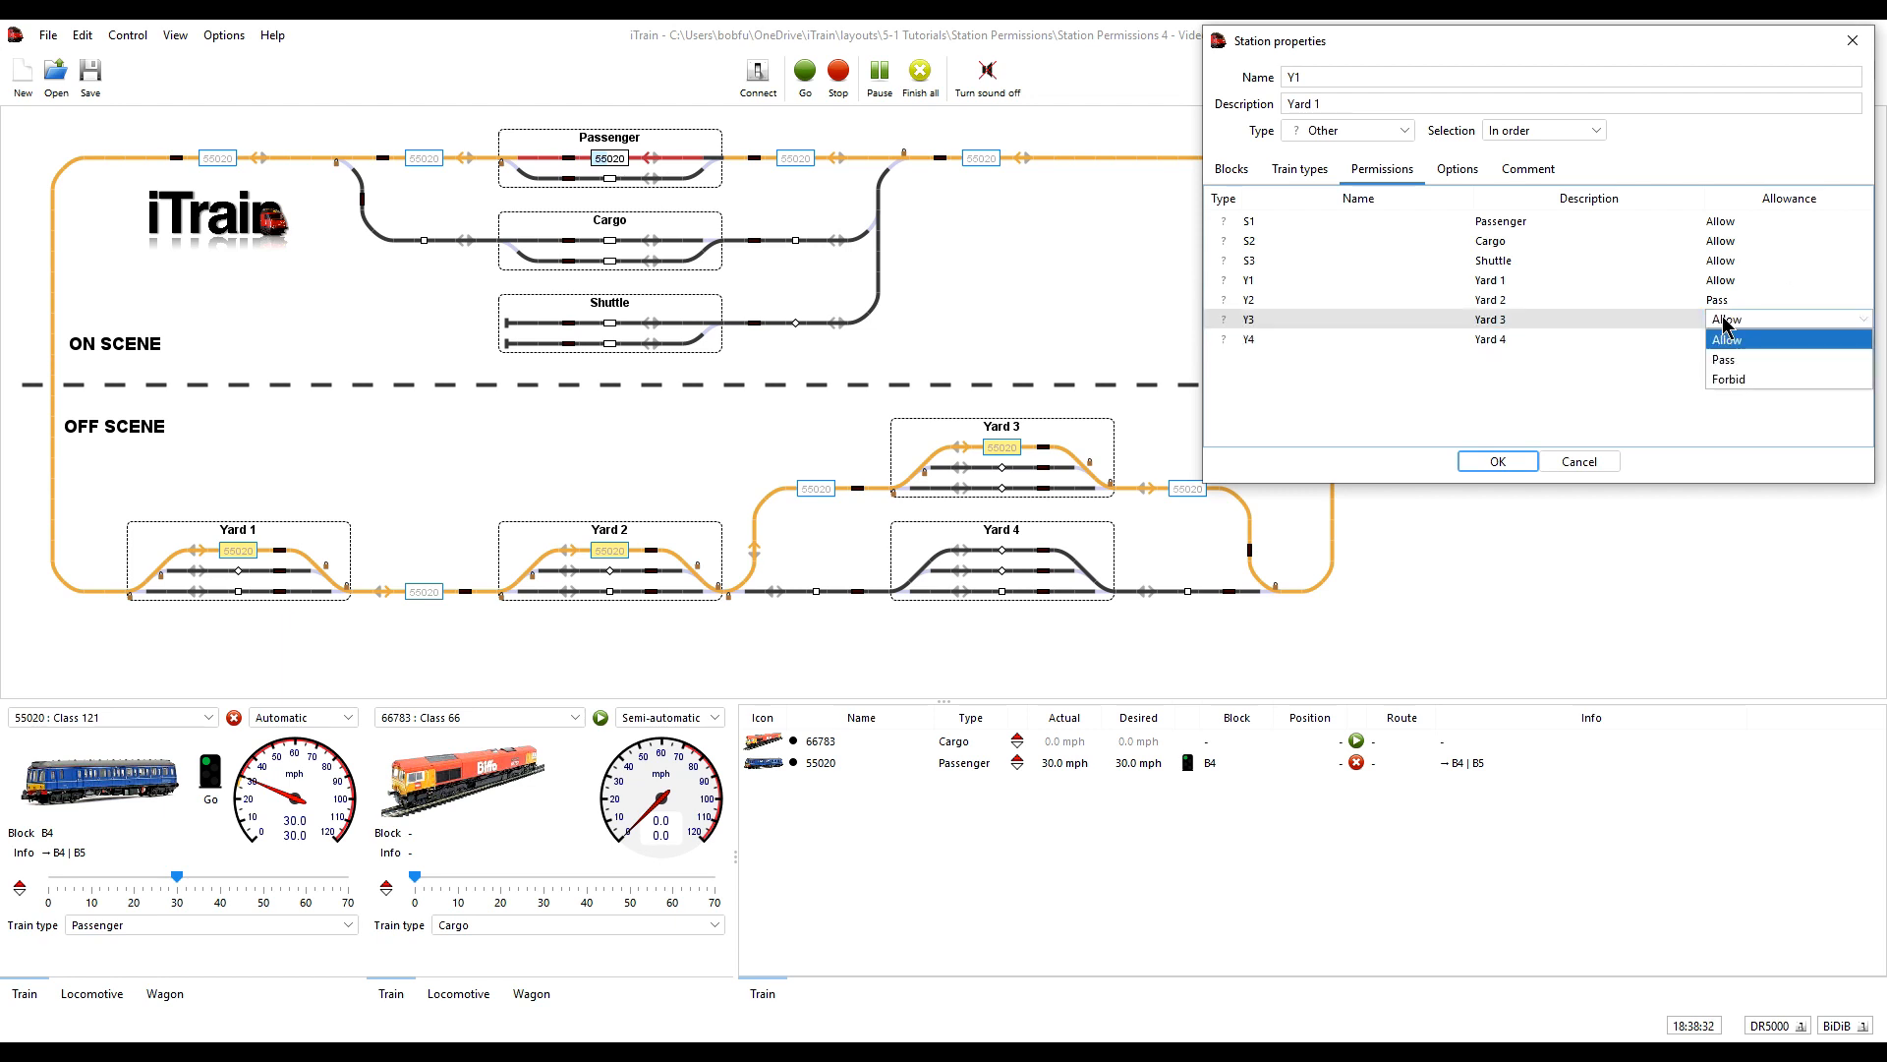
{"action": "left_click", "coordinate": [1726, 379]}
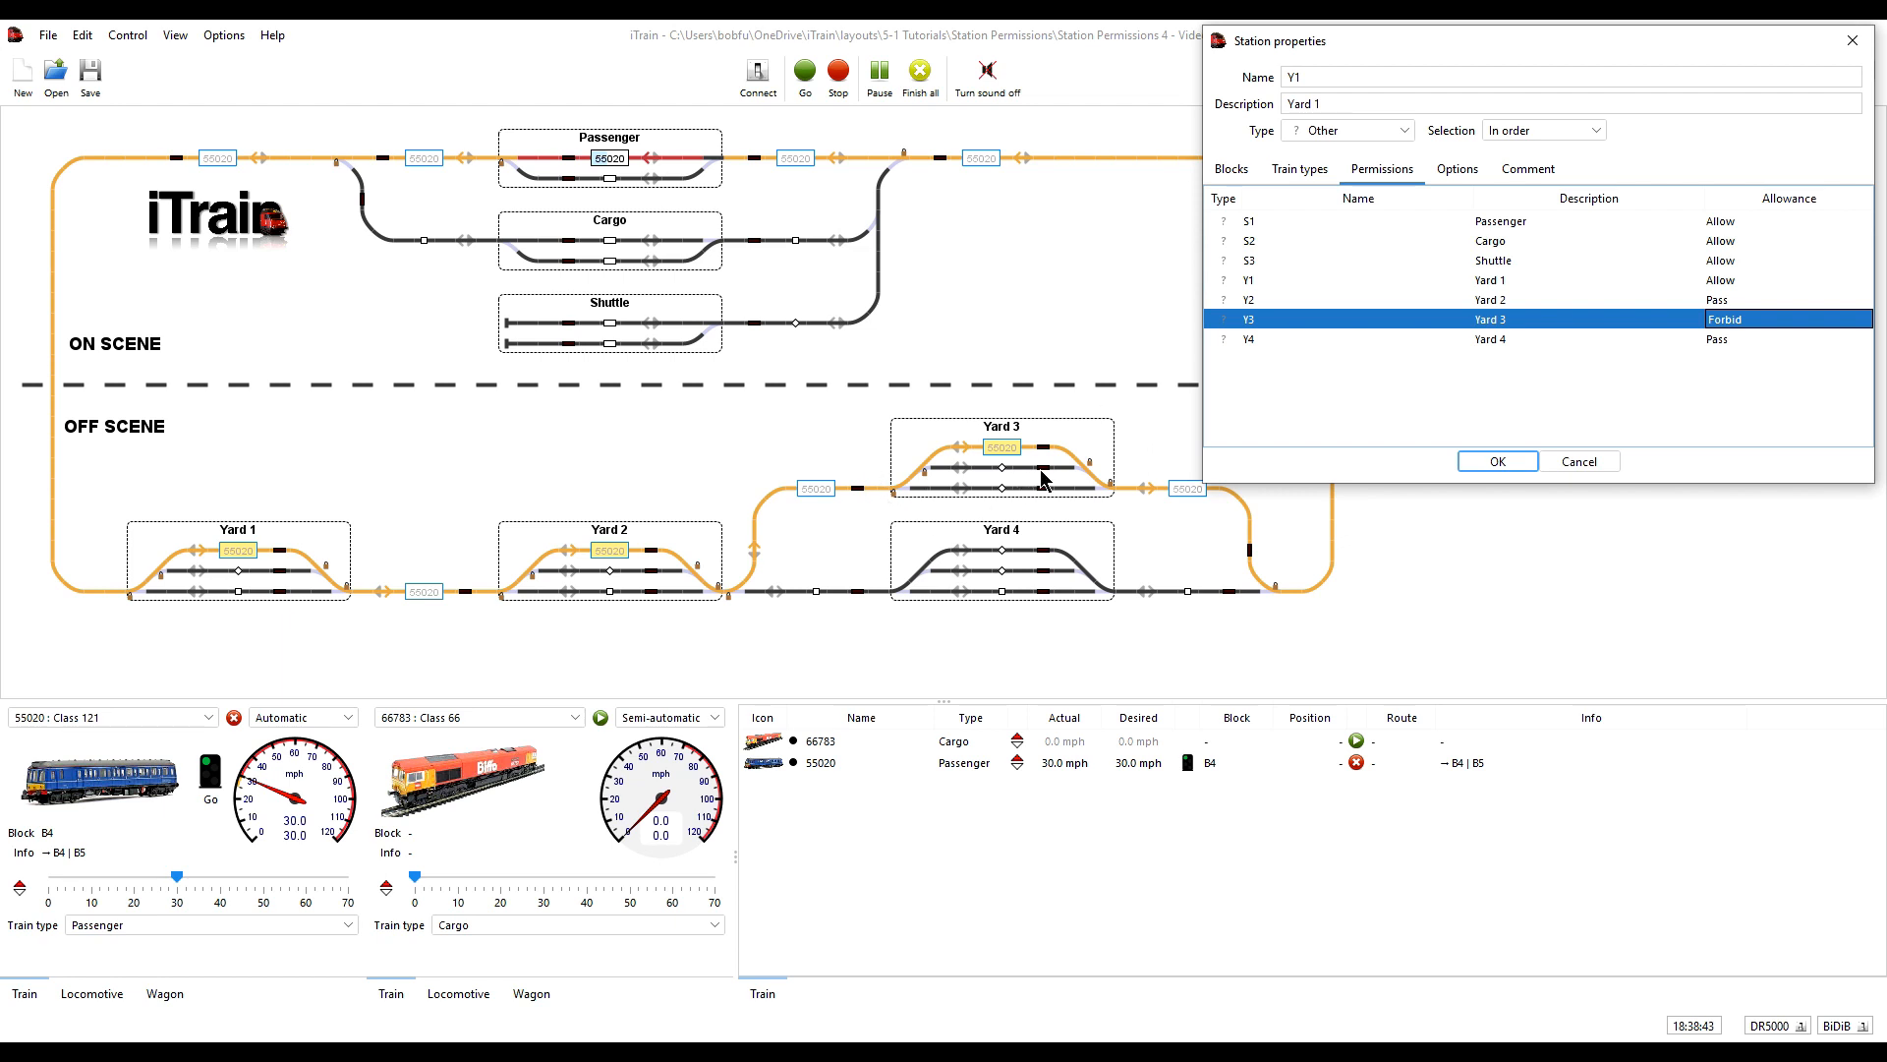
{"action": "left_click", "coordinate": [1496, 462]}
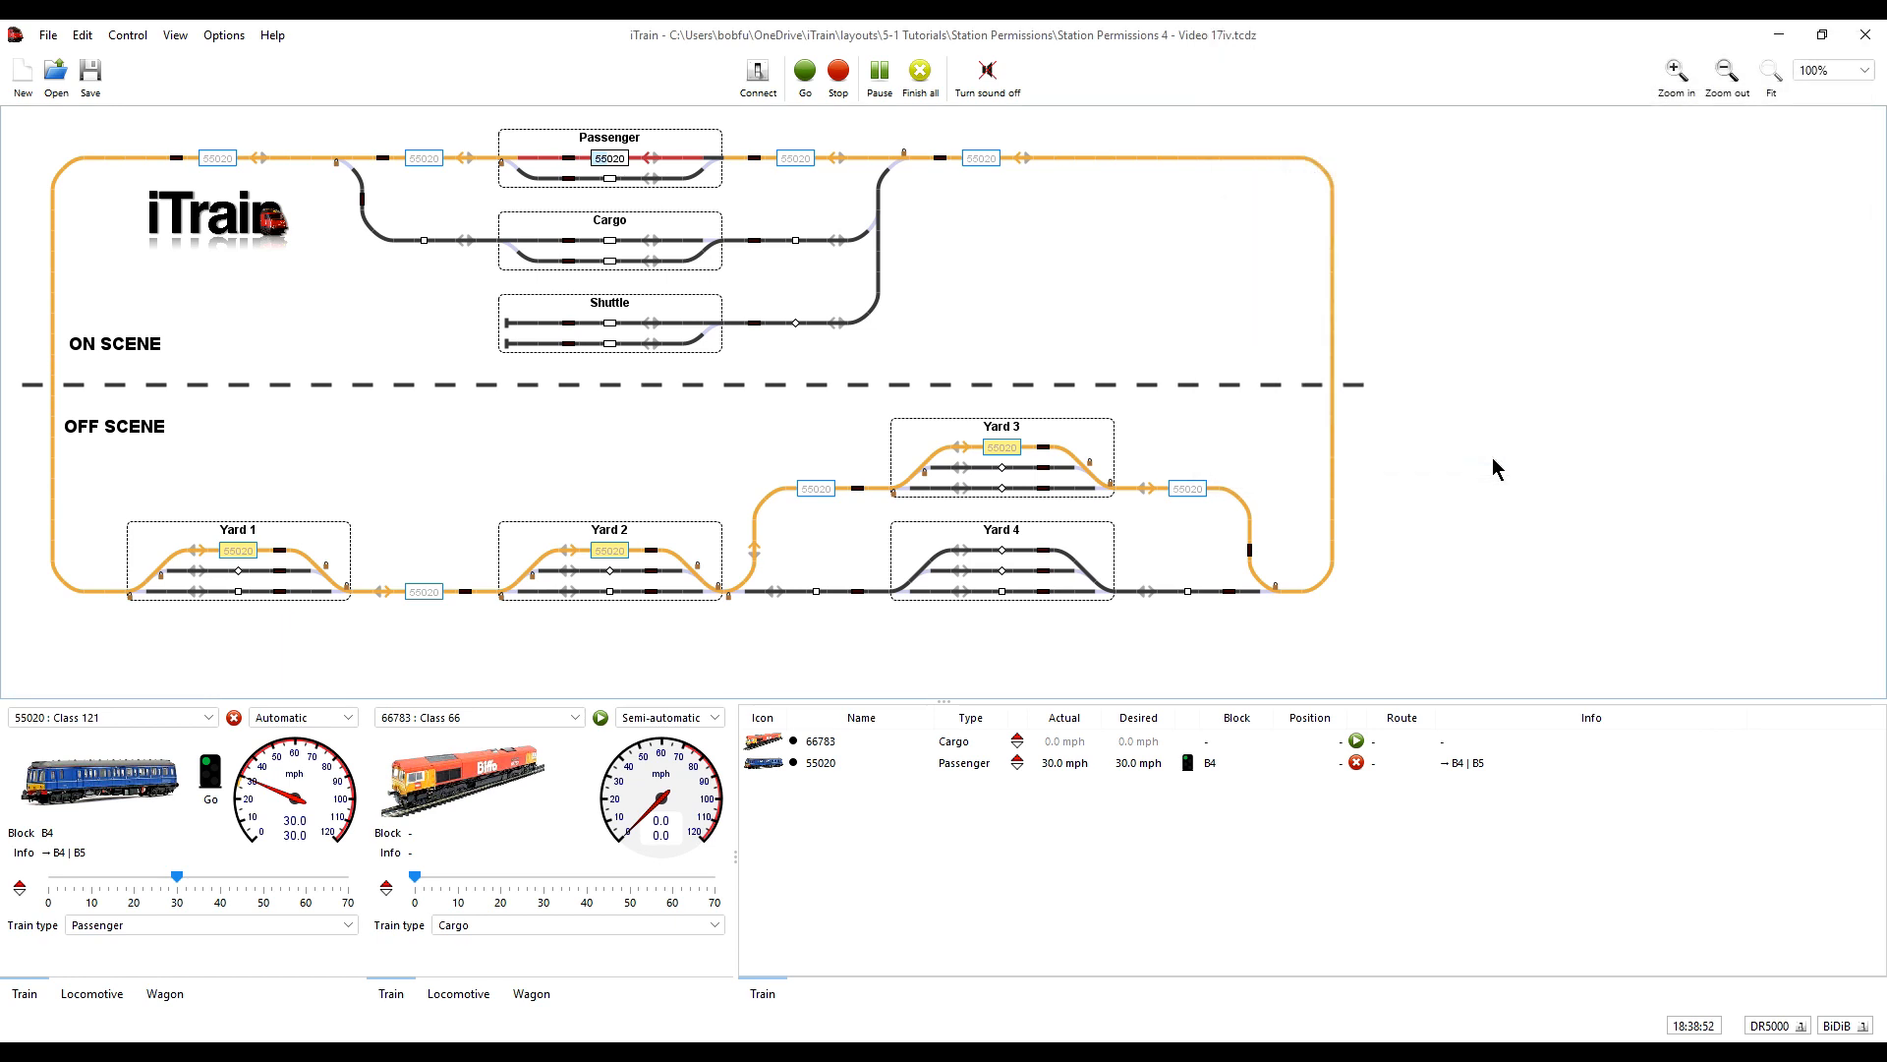
- Stop train 55020 and restart it automatically so it reserves a route under the new Yard 1 permissions
{"action": "left_click", "coordinate": [234, 719]}
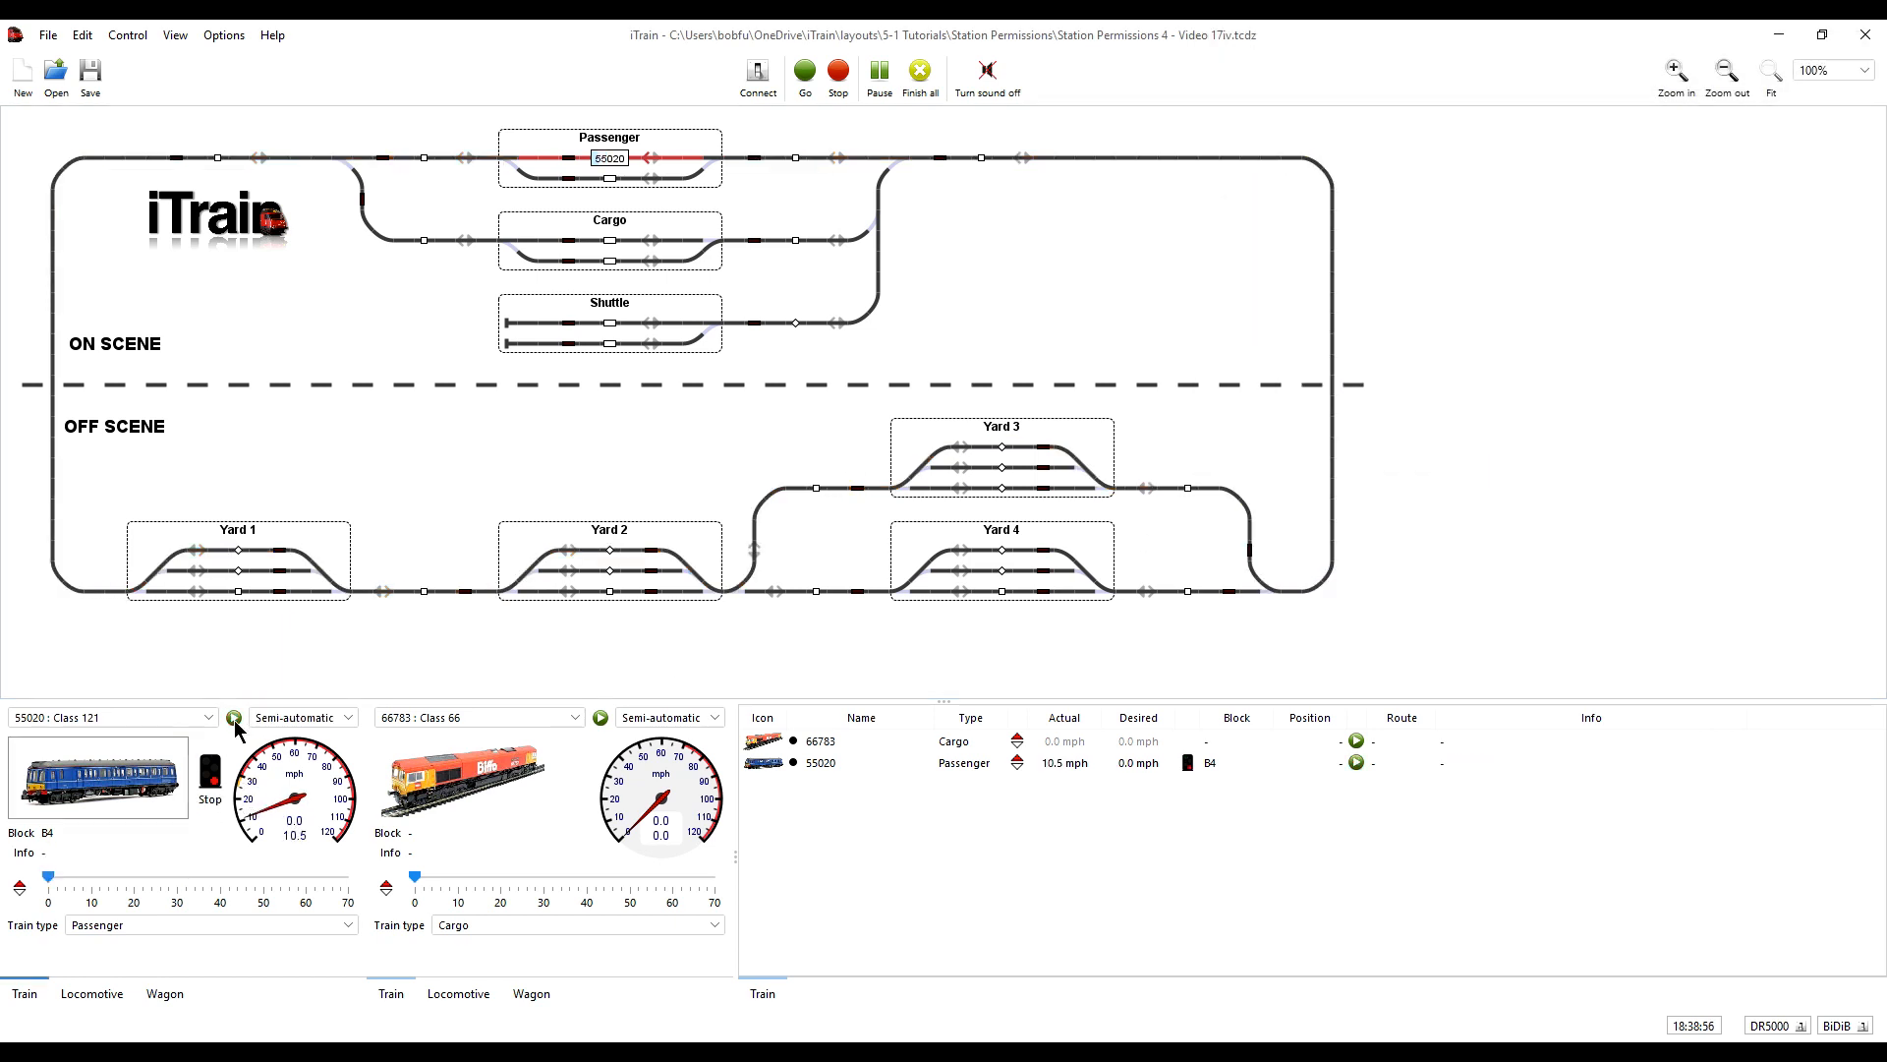
{"action": "left_click", "coordinate": [234, 718]}
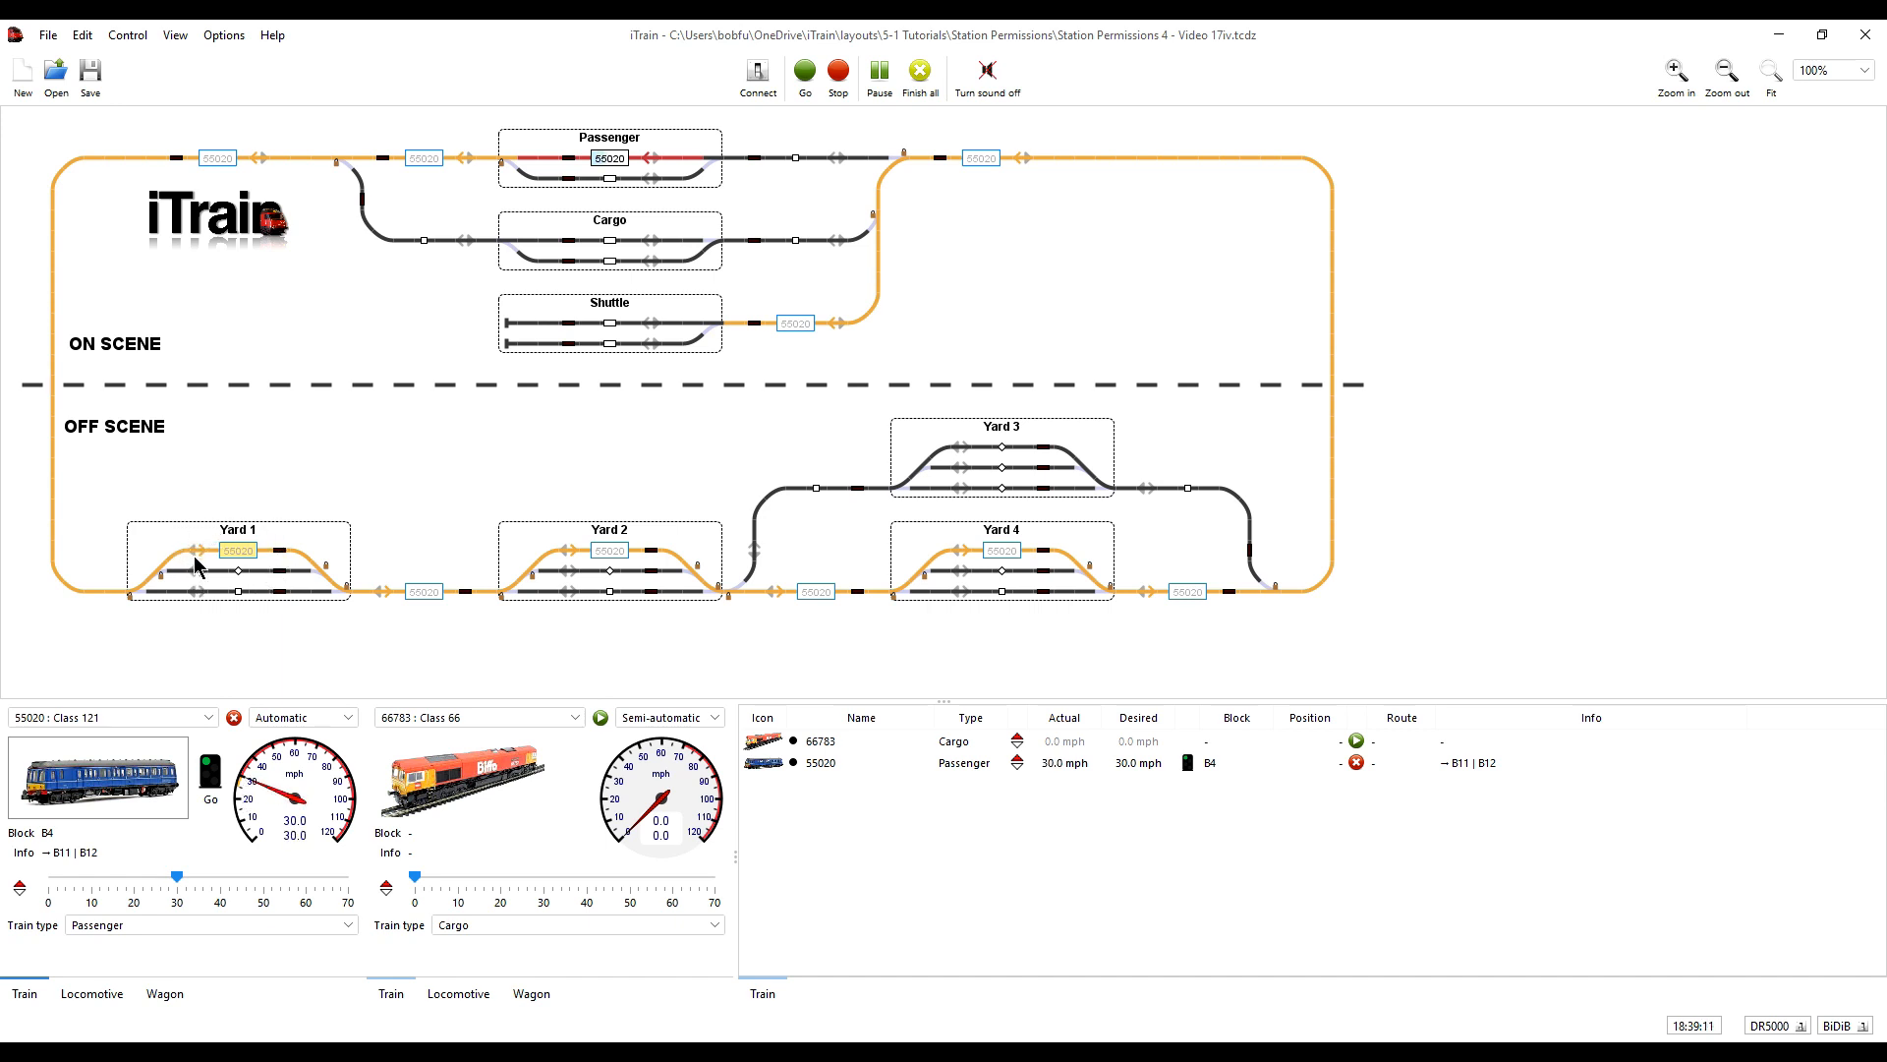
- Review Yard 1's saved permissions without changes, and stop and restart train 55020 to get another automatic route
{"action": "right_click", "coordinate": [323, 528]}
{"action": "left_click", "coordinate": [416, 541]}
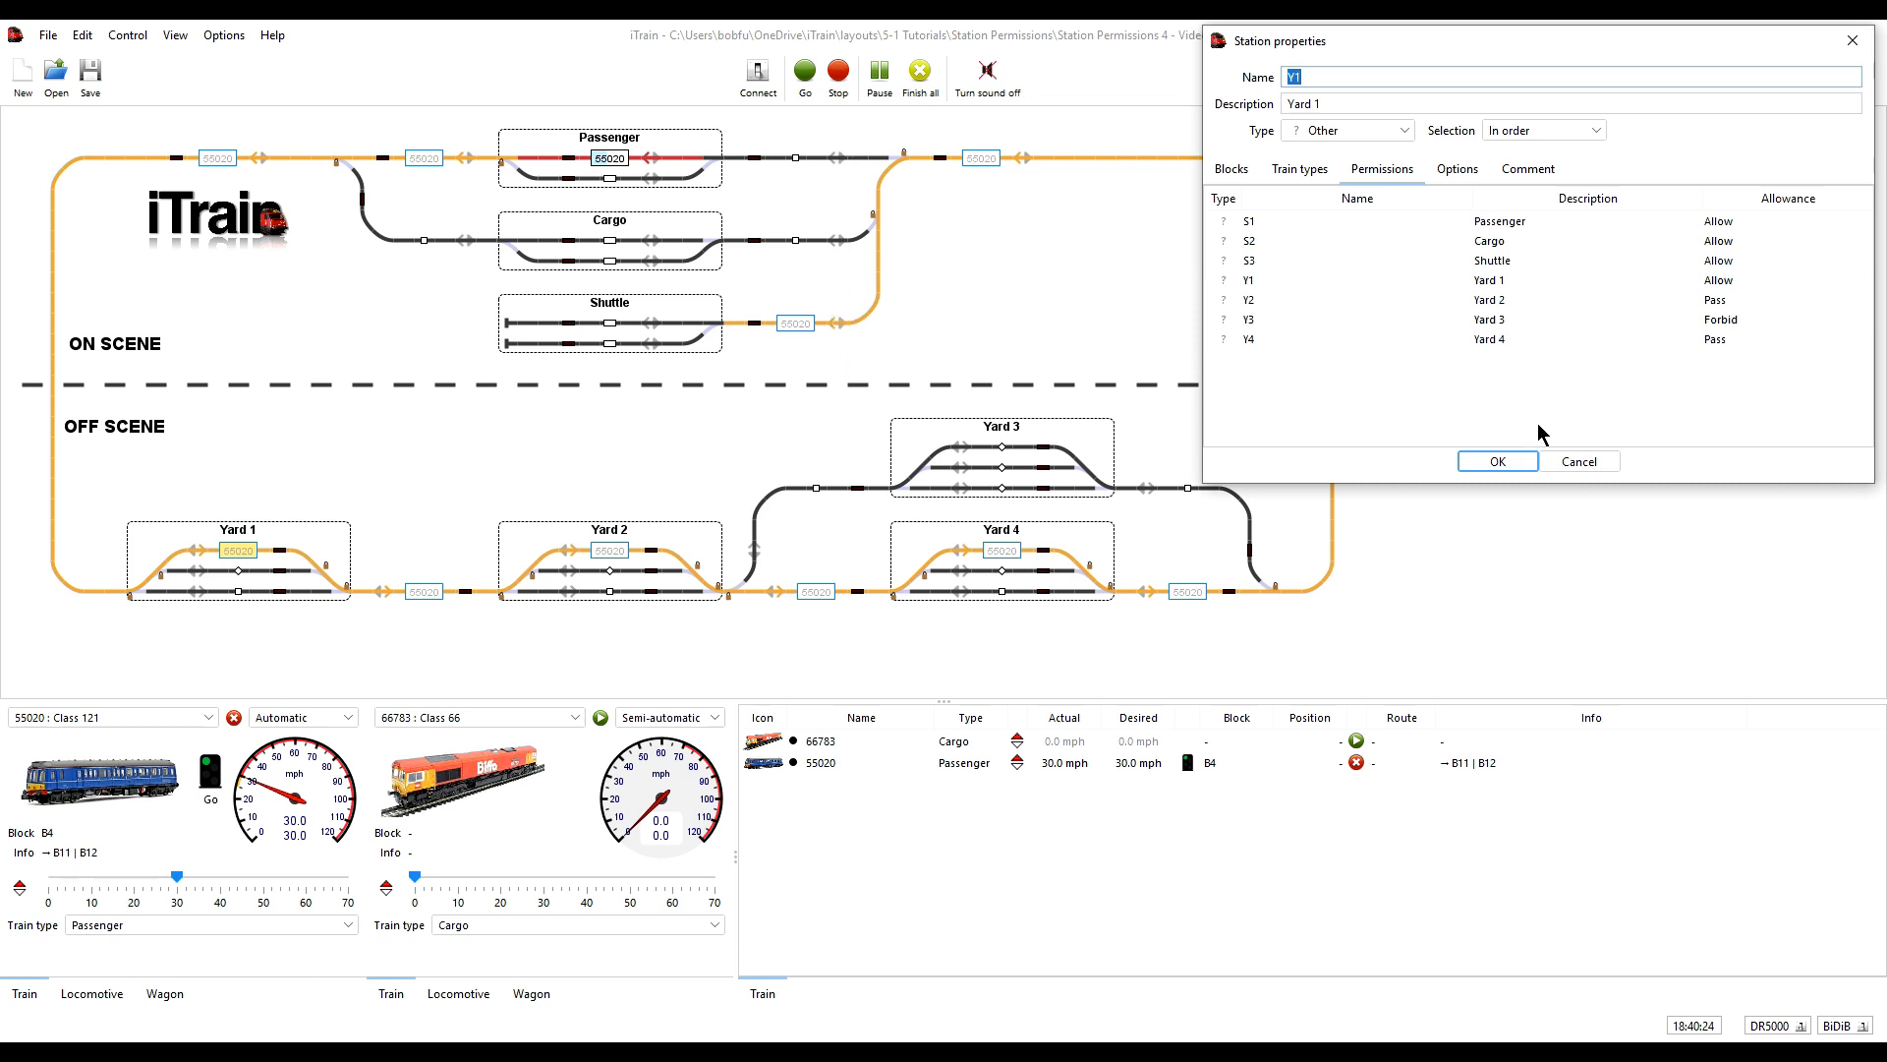
{"action": "left_click", "coordinate": [1595, 460]}
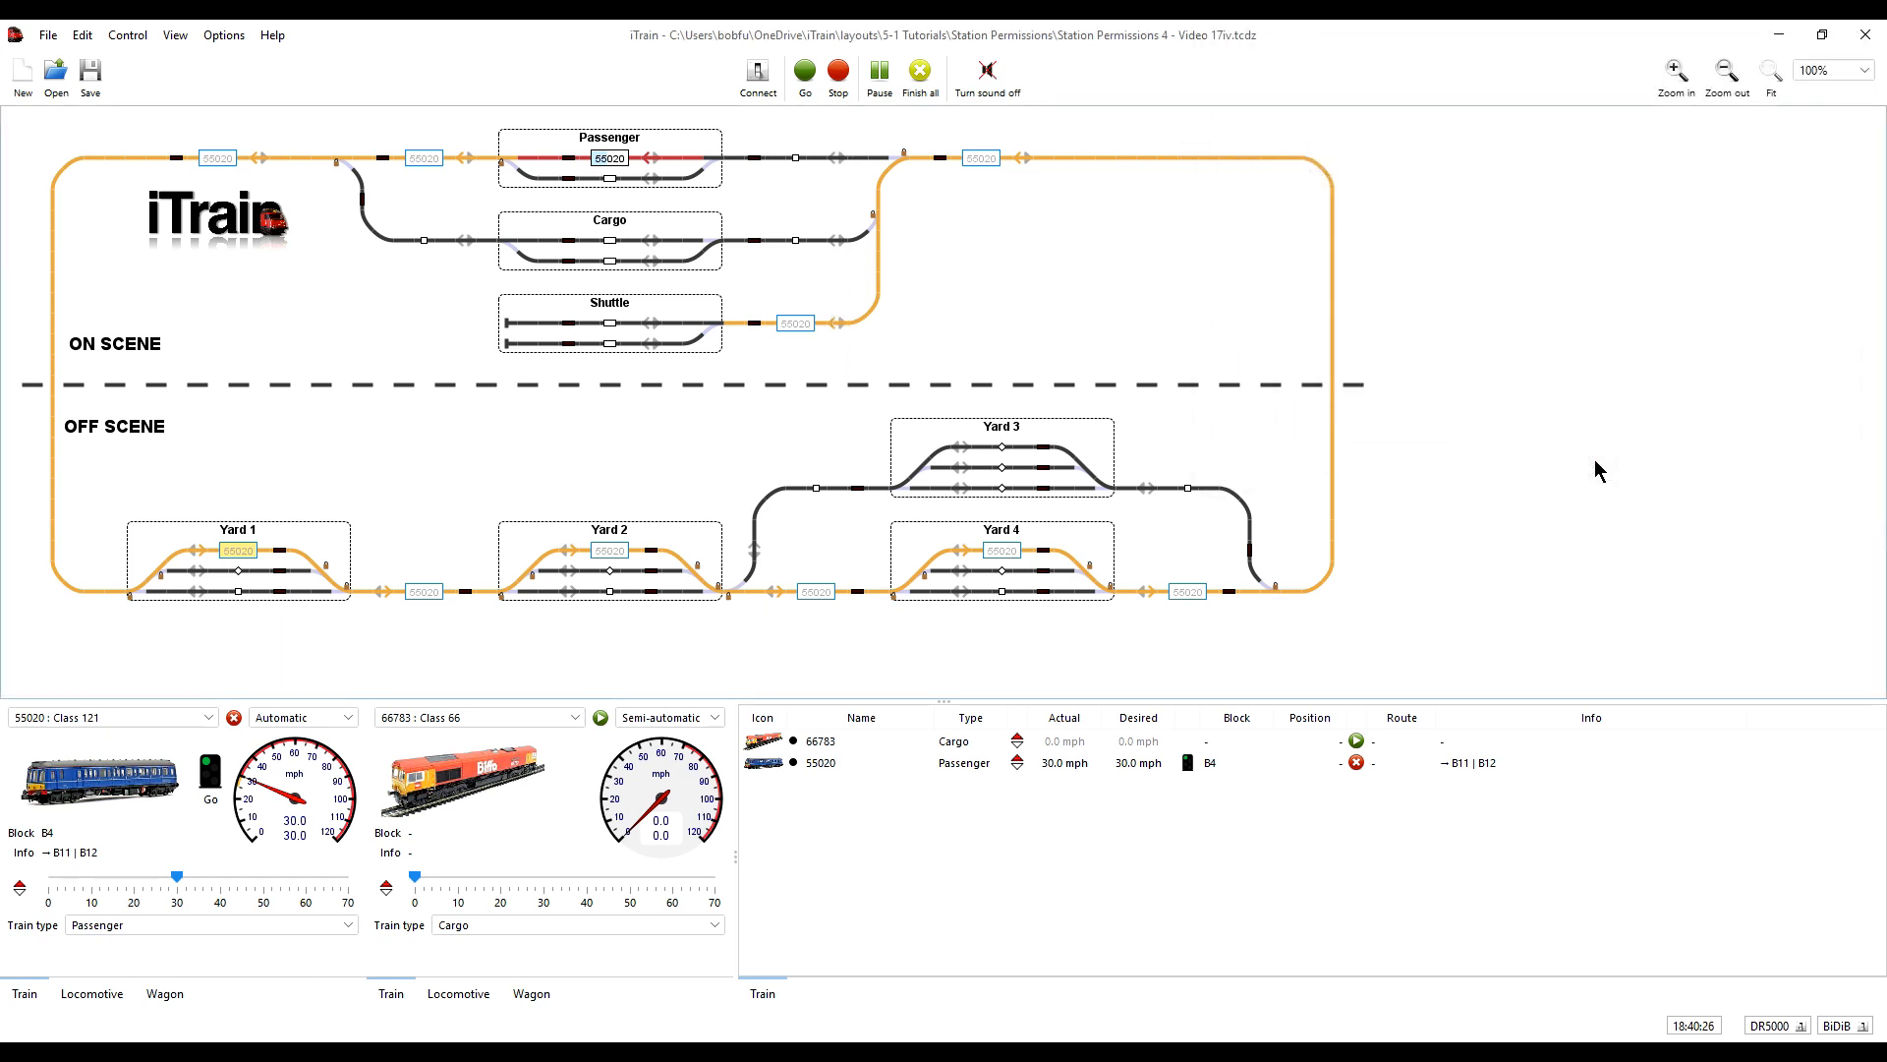
{"action": "left_click", "coordinate": [234, 719]}
{"action": "left_click", "coordinate": [234, 719]}
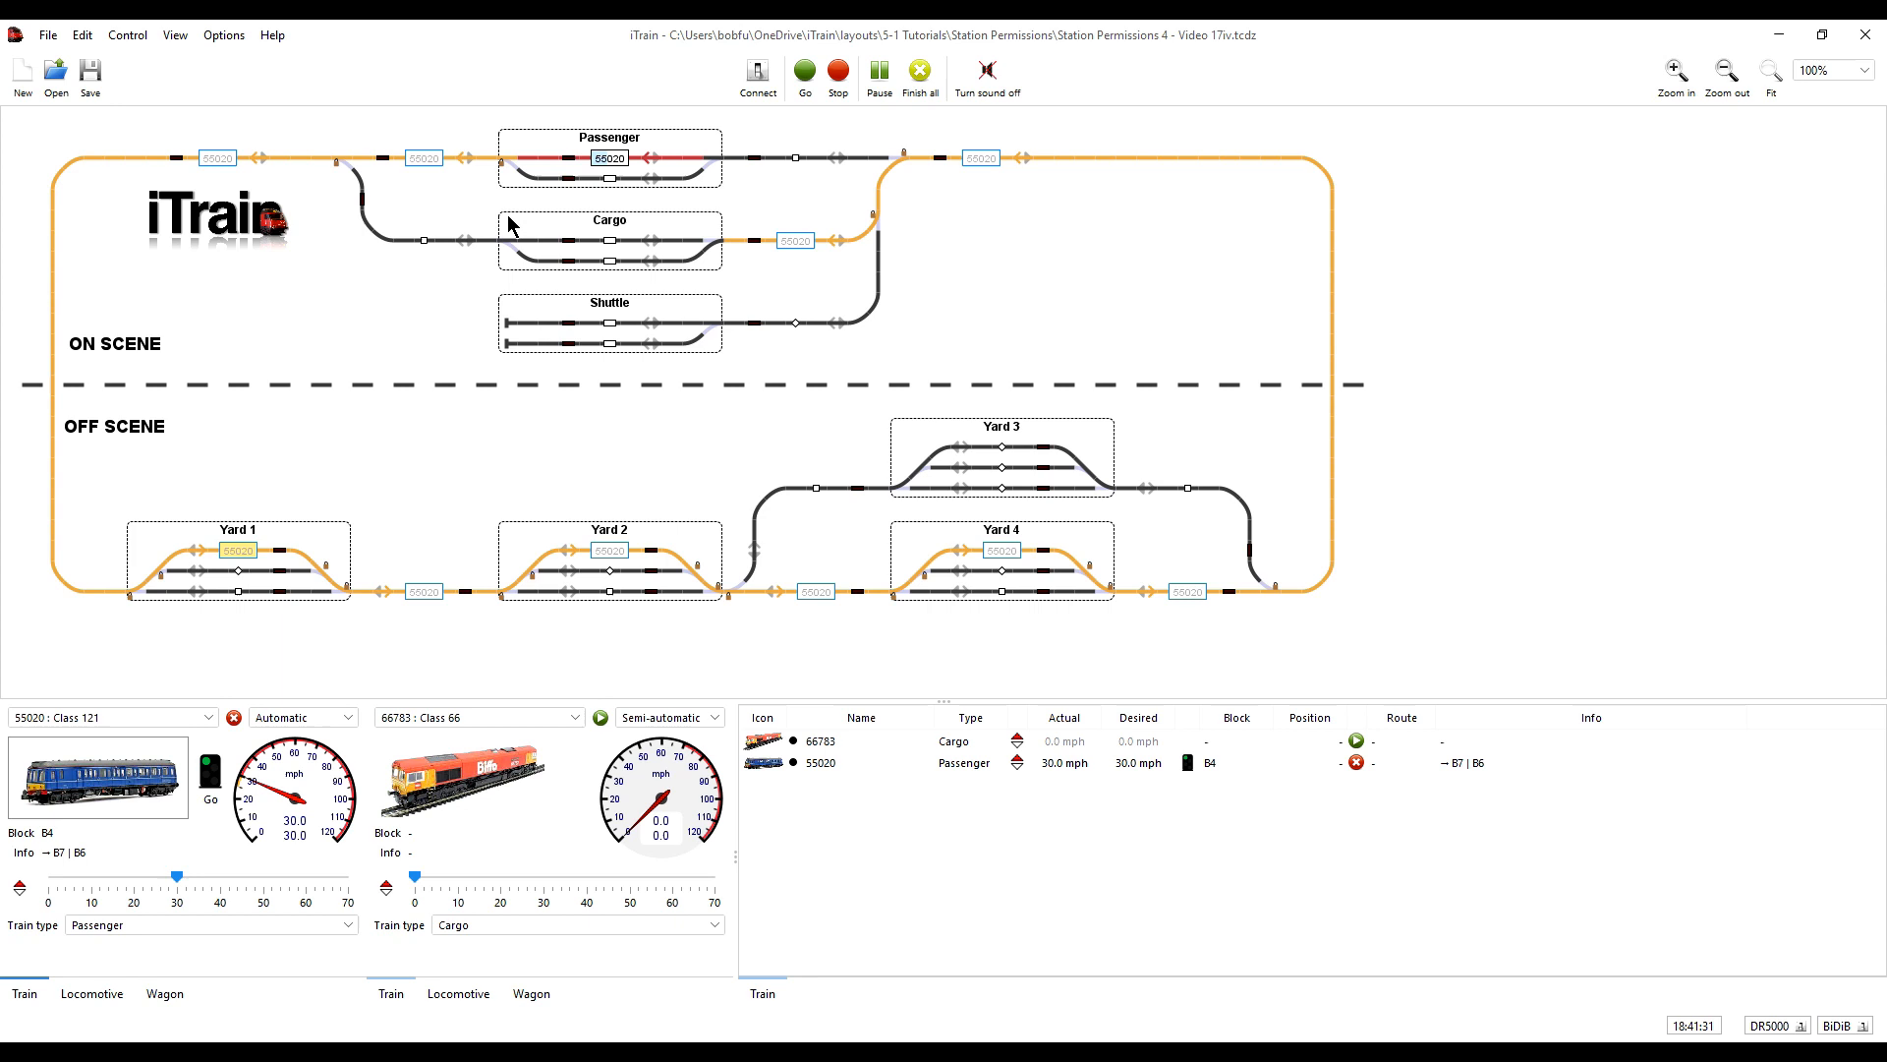
- Increase the Passenger train type's block reservation count by one, apply it and close the train type editor
{"action": "left_click", "coordinate": [83, 36]}
{"action": "left_click", "coordinate": [110, 309]}
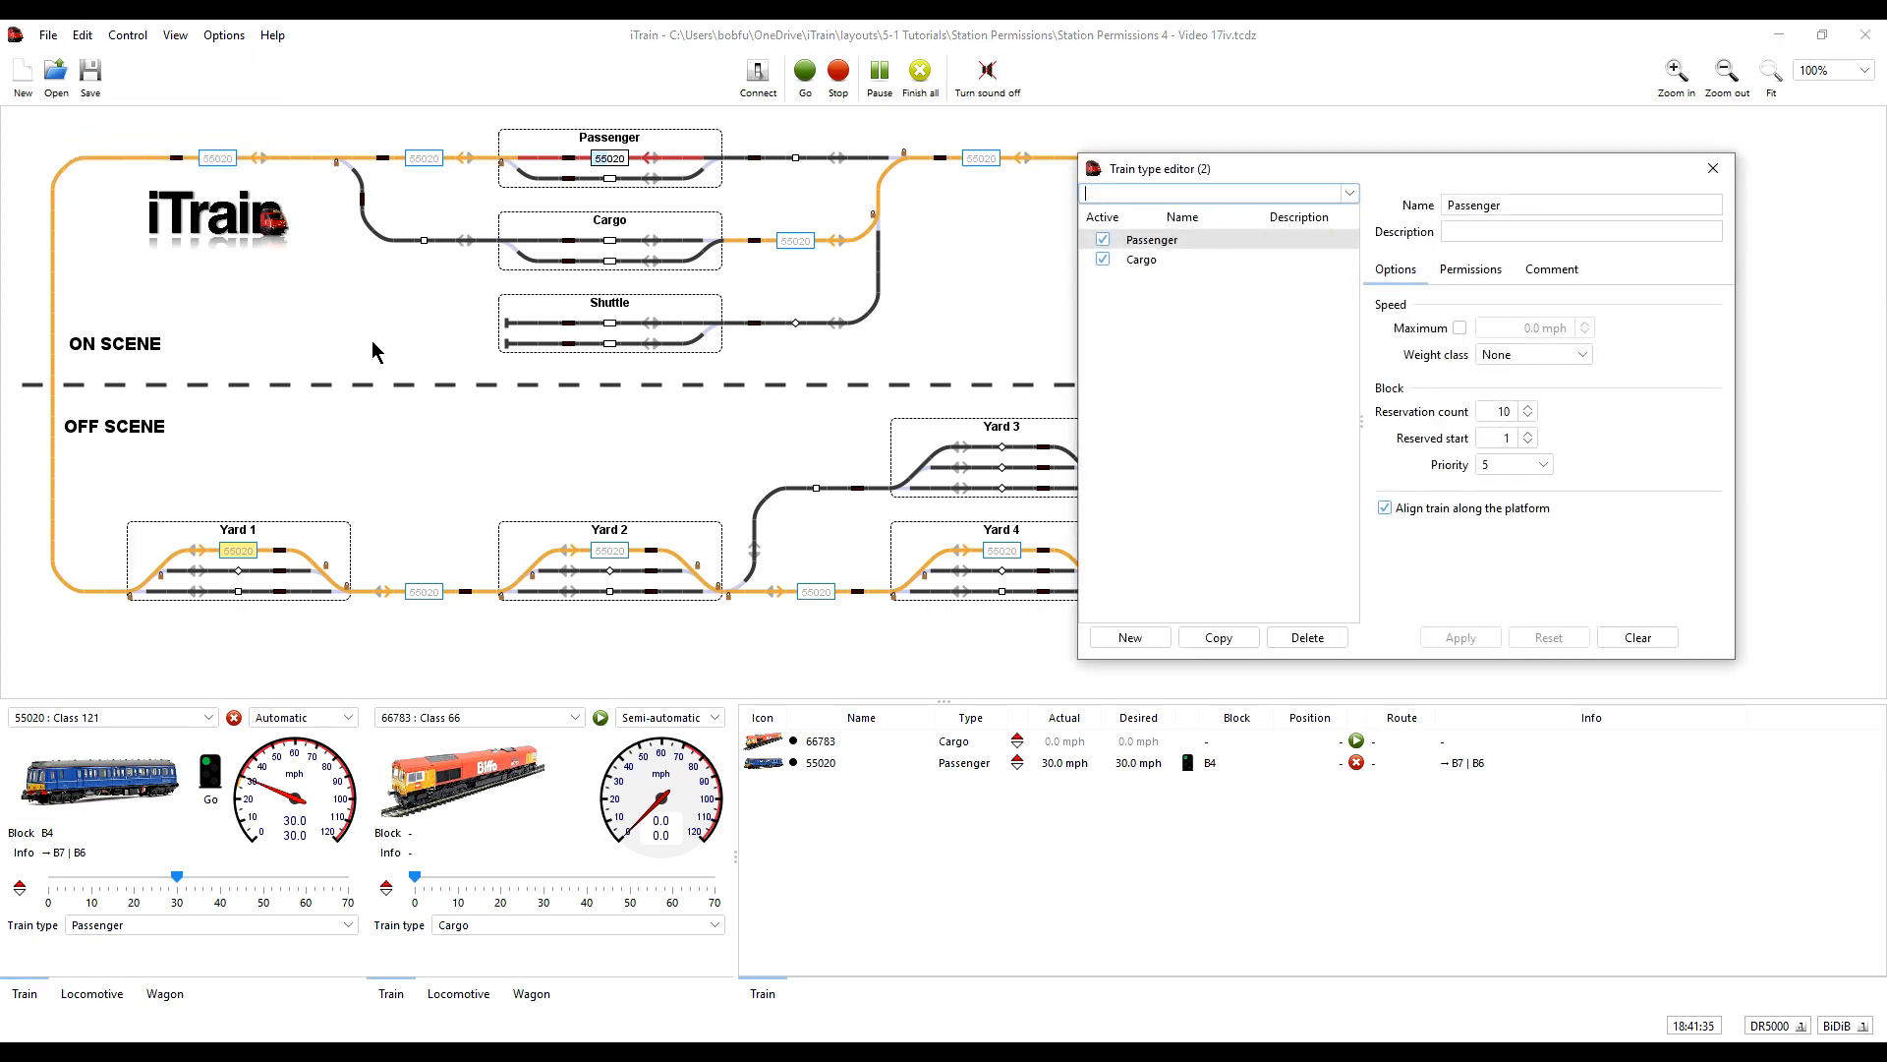
{"action": "left_click", "coordinate": [1529, 408]}
{"action": "left_click", "coordinate": [1475, 639]}
{"action": "left_click", "coordinate": [1714, 169]}
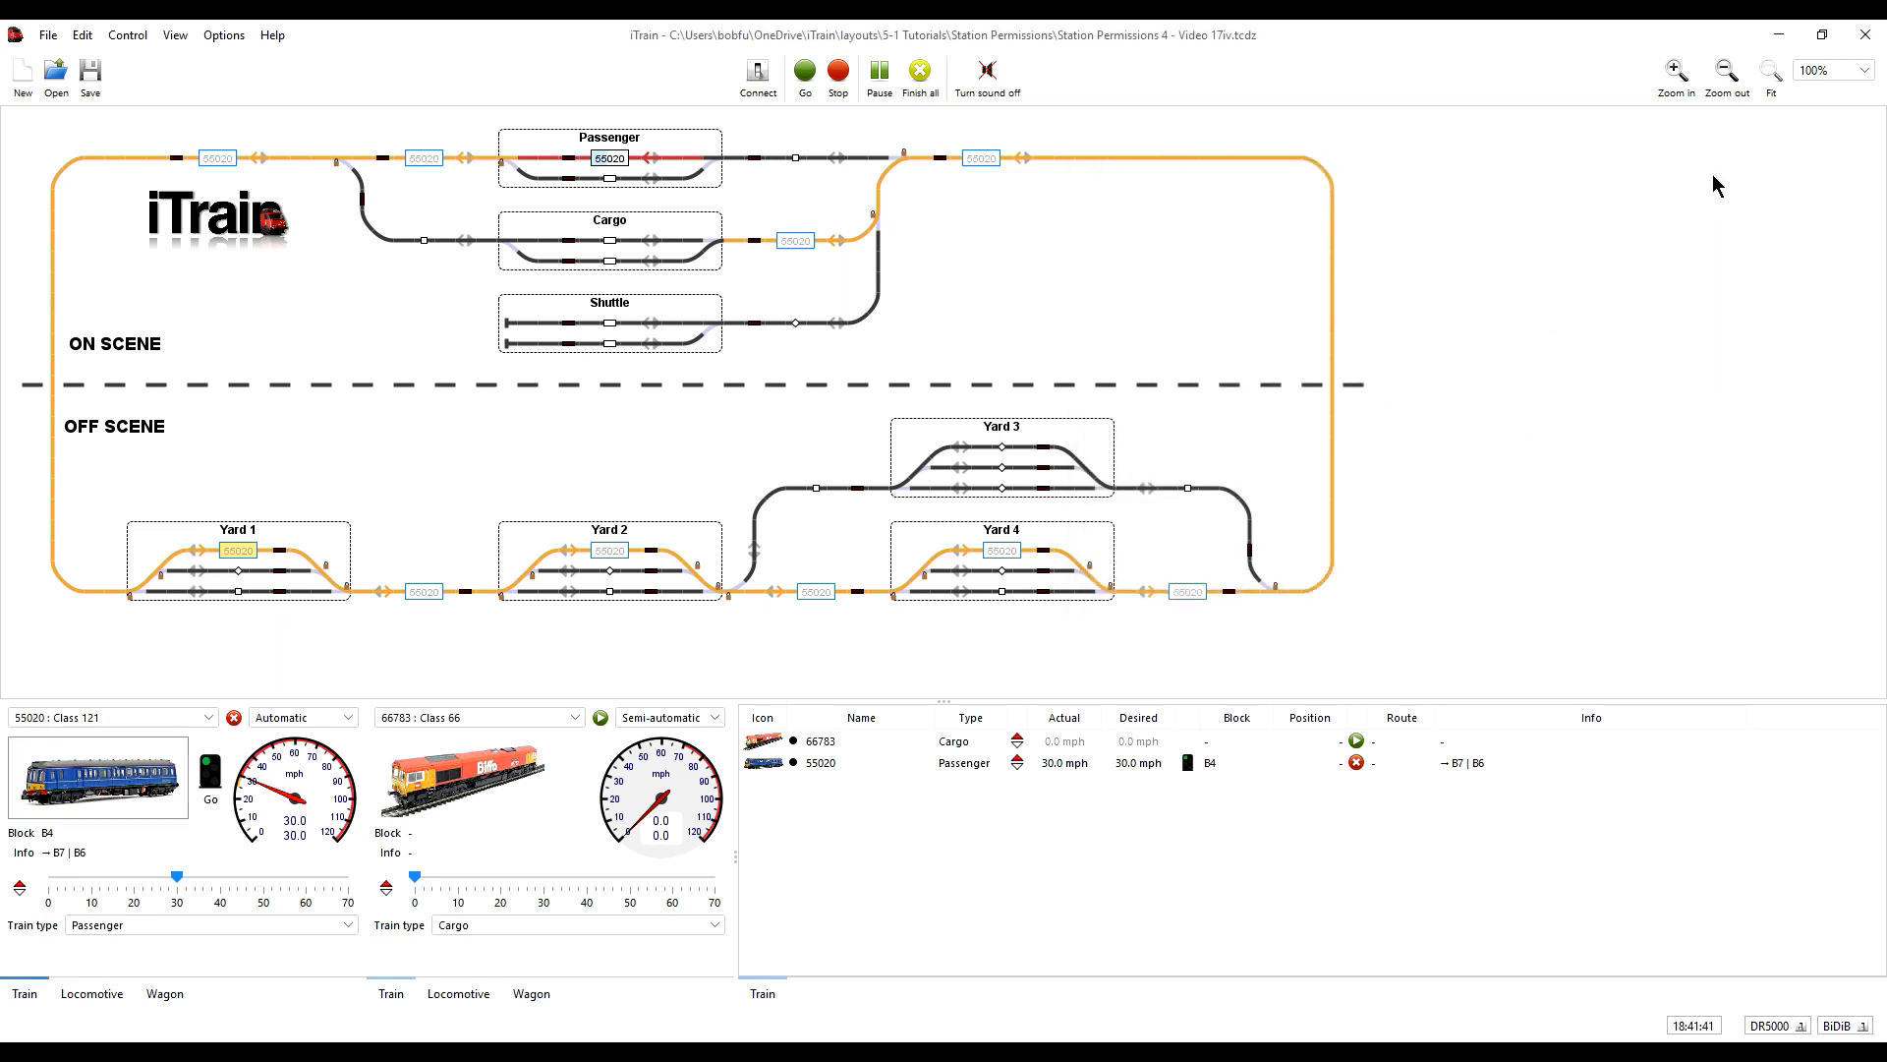
- Stop and restart train 55020's automatic run twice to compare the routes reserved with the higher reservation count
{"action": "left_click", "coordinate": [234, 719]}
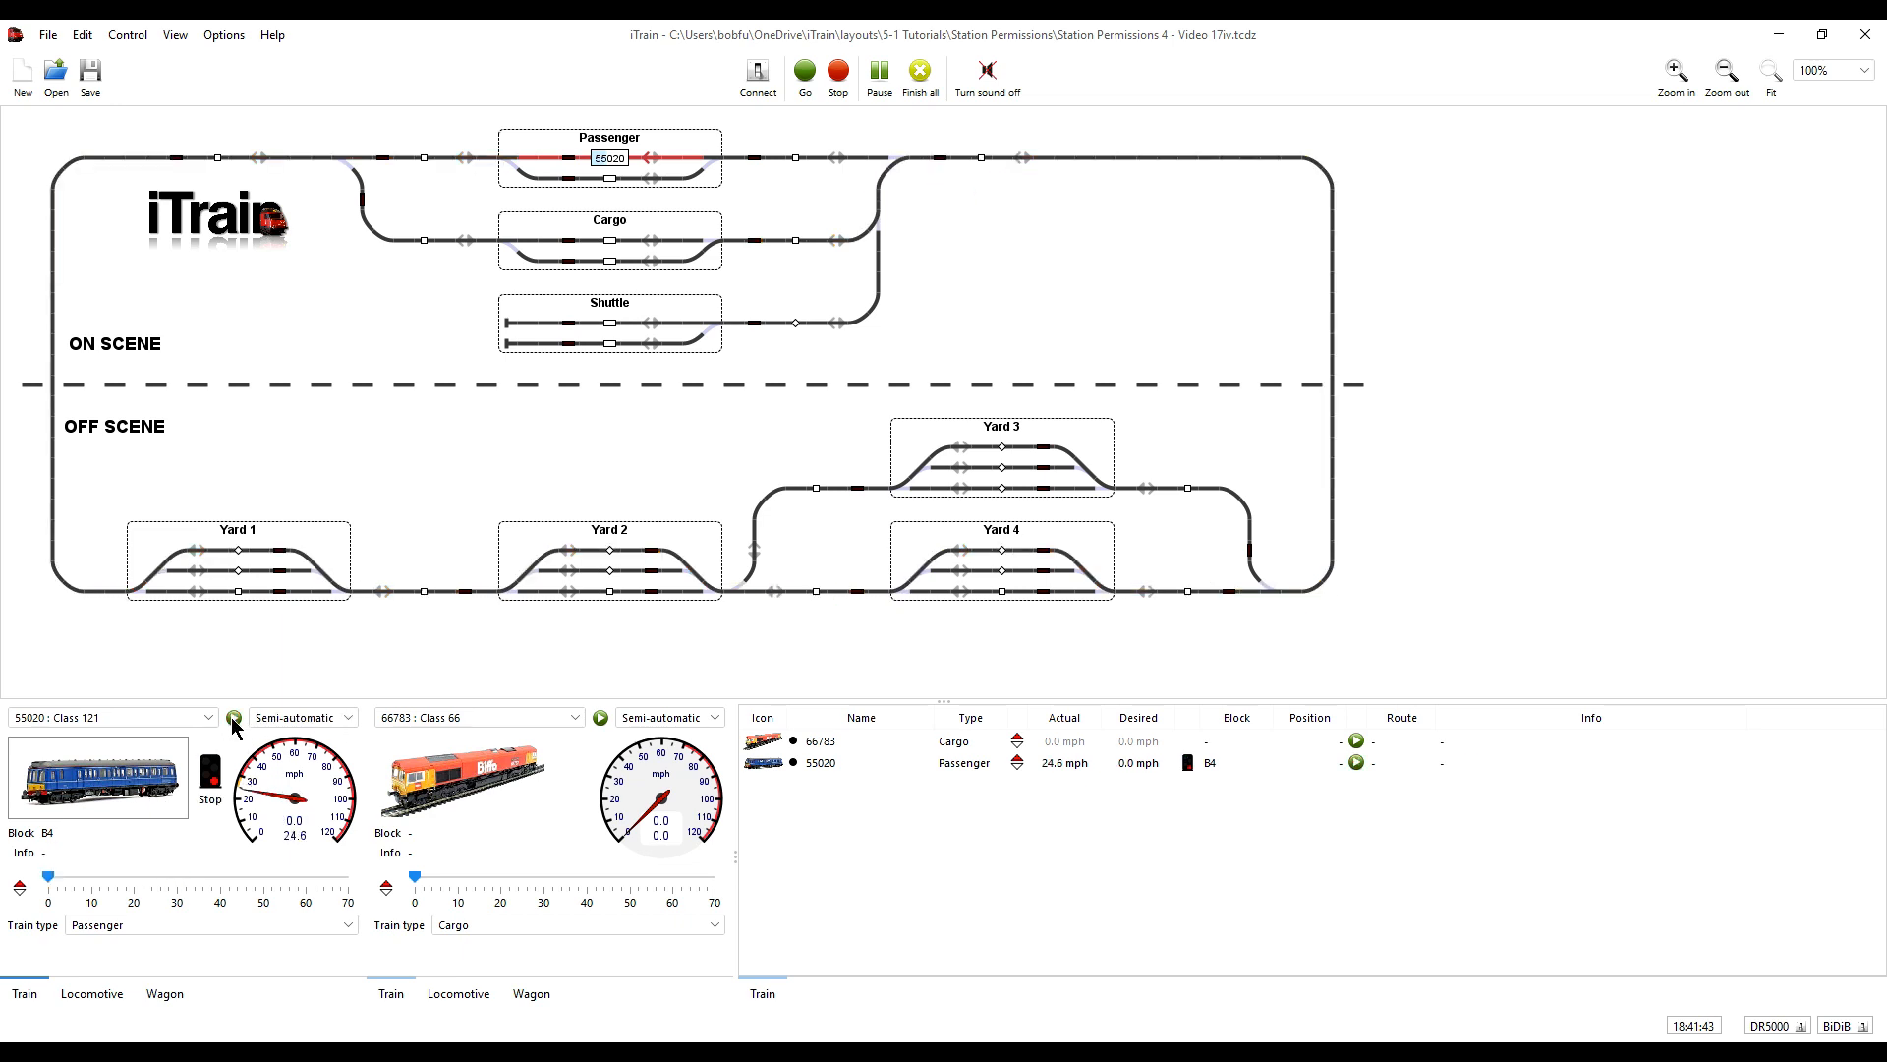
{"action": "left_click", "coordinate": [233, 719]}
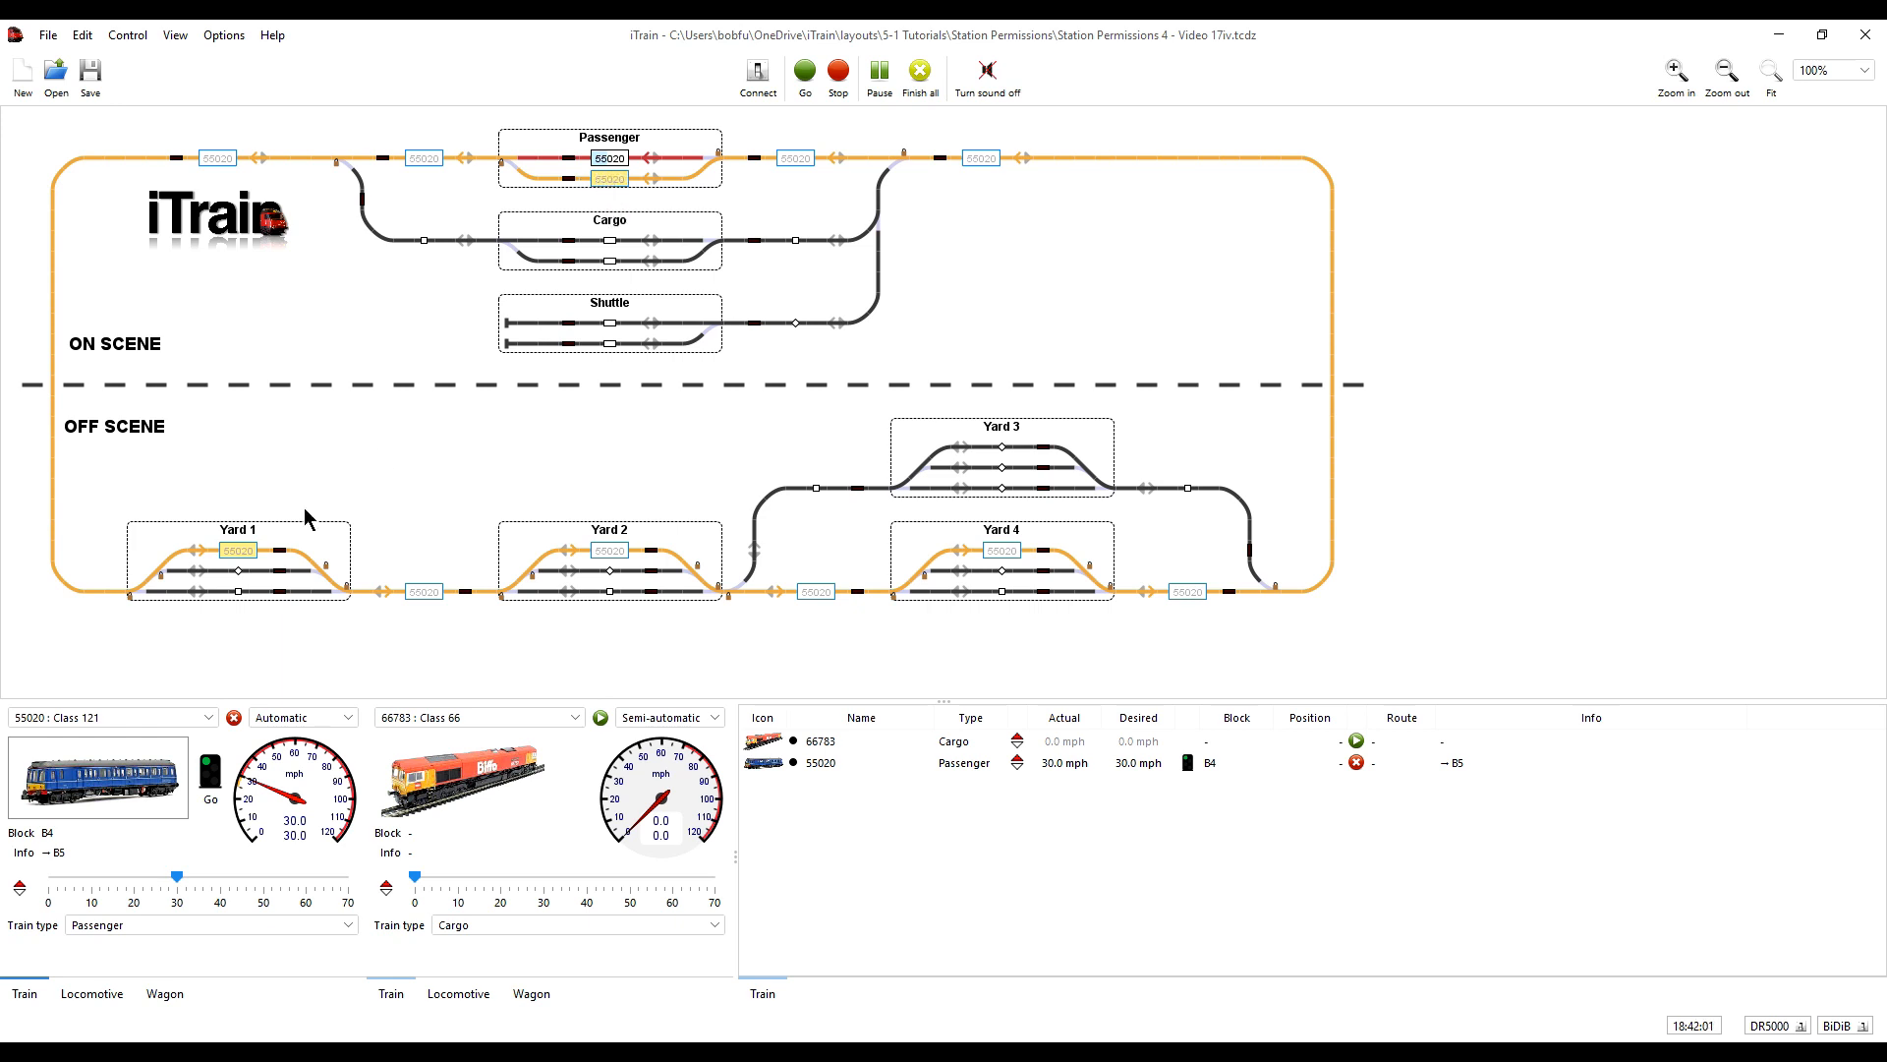
{"action": "left_click", "coordinate": [234, 718]}
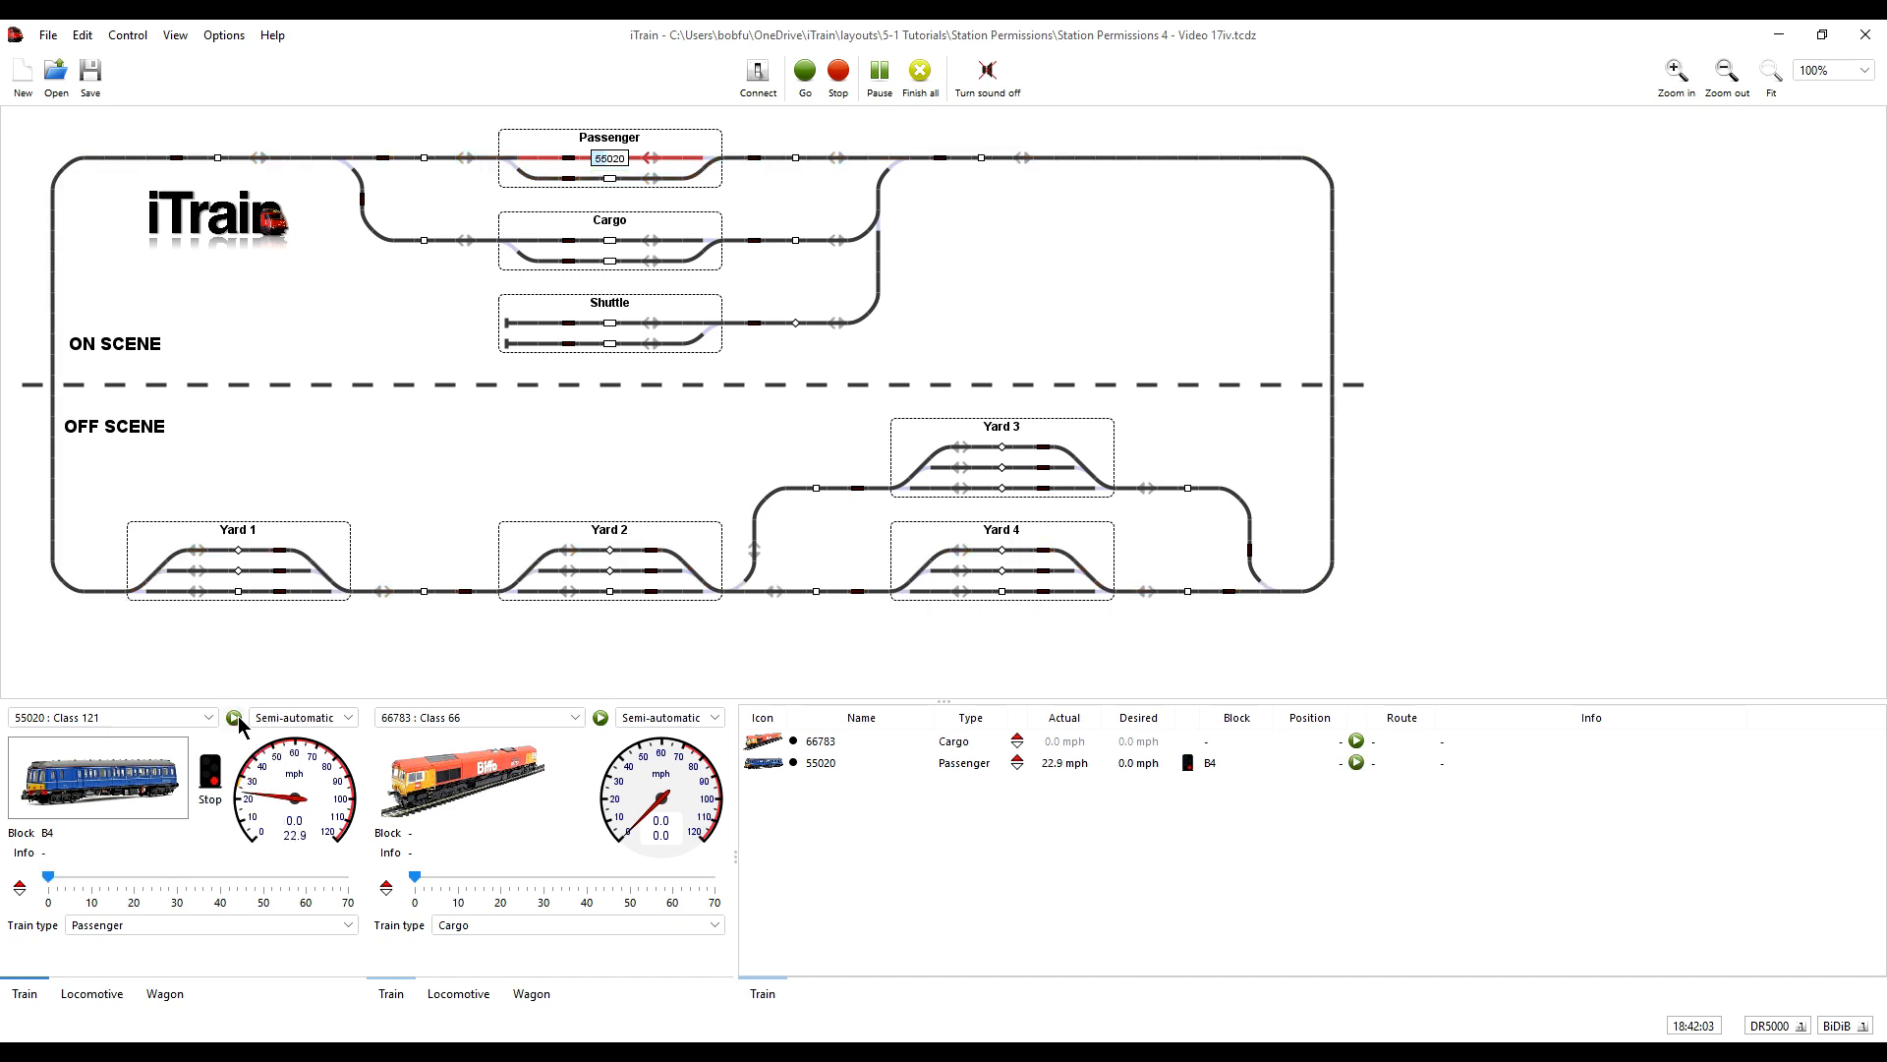
{"action": "left_click", "coordinate": [235, 719]}
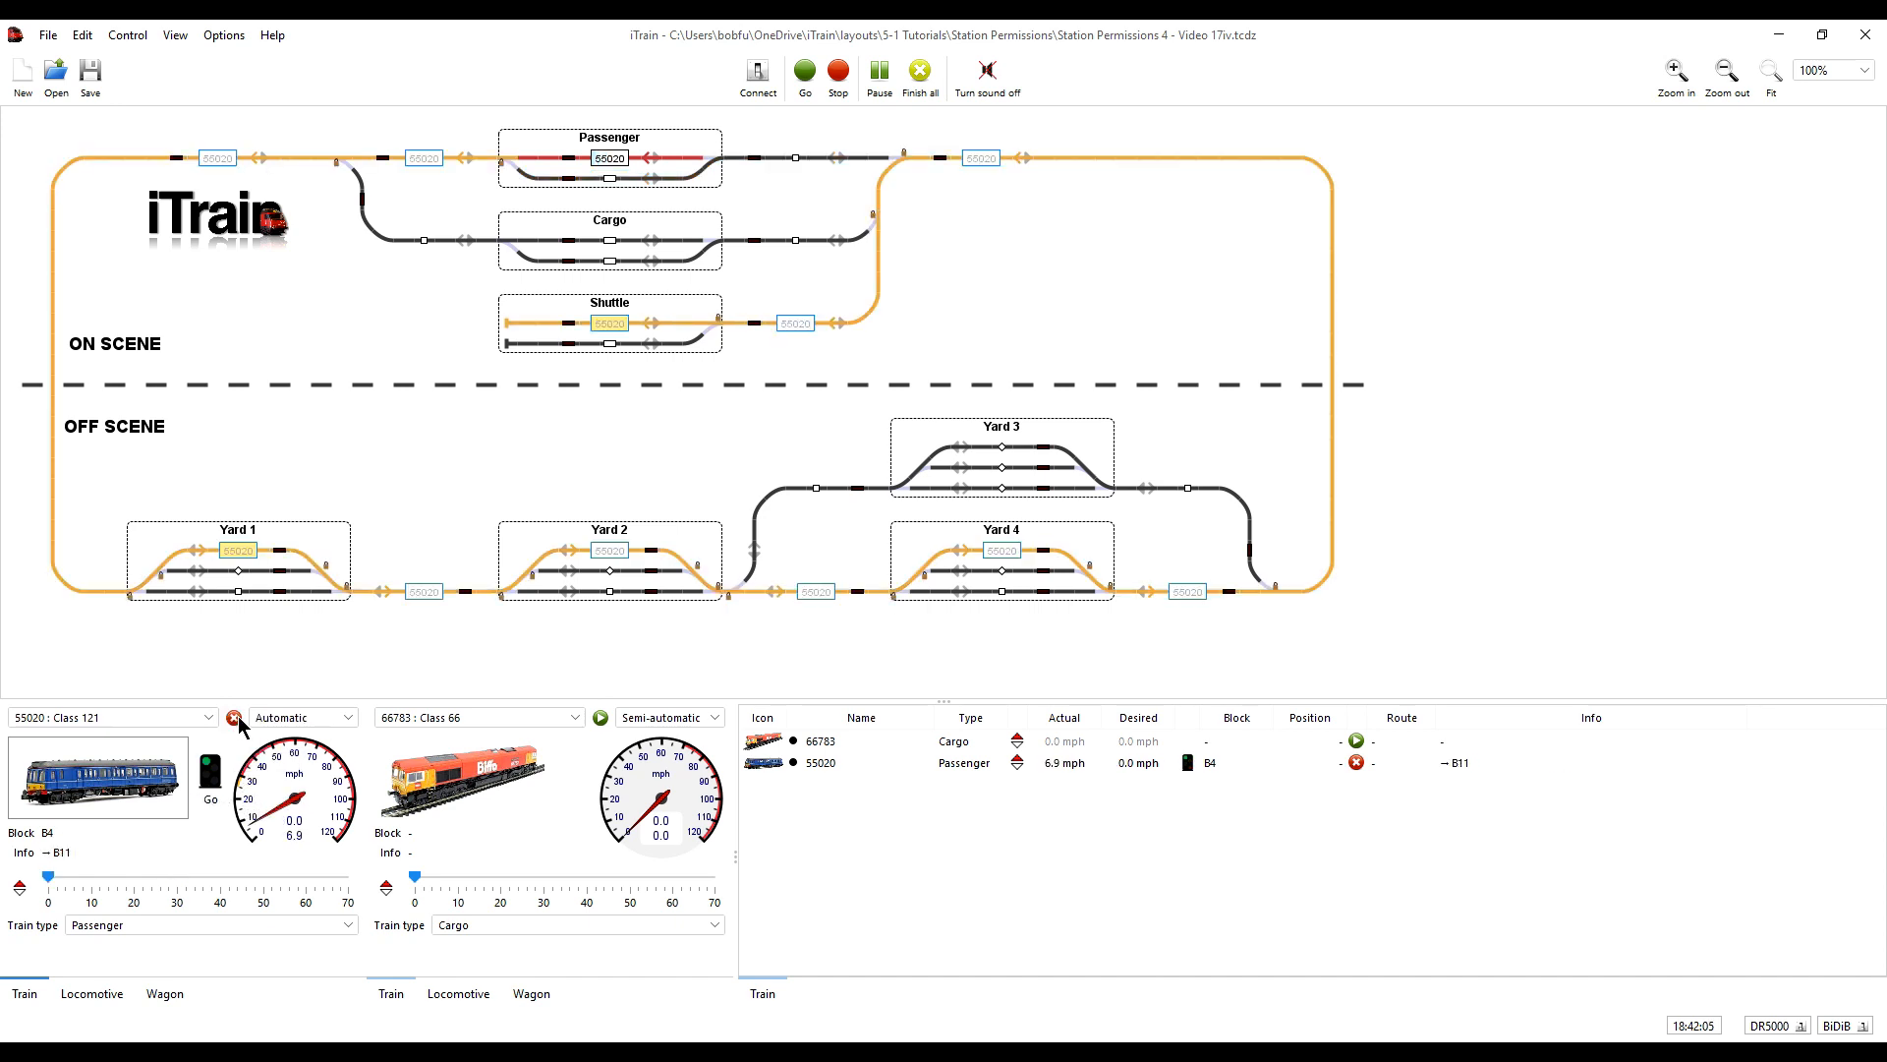